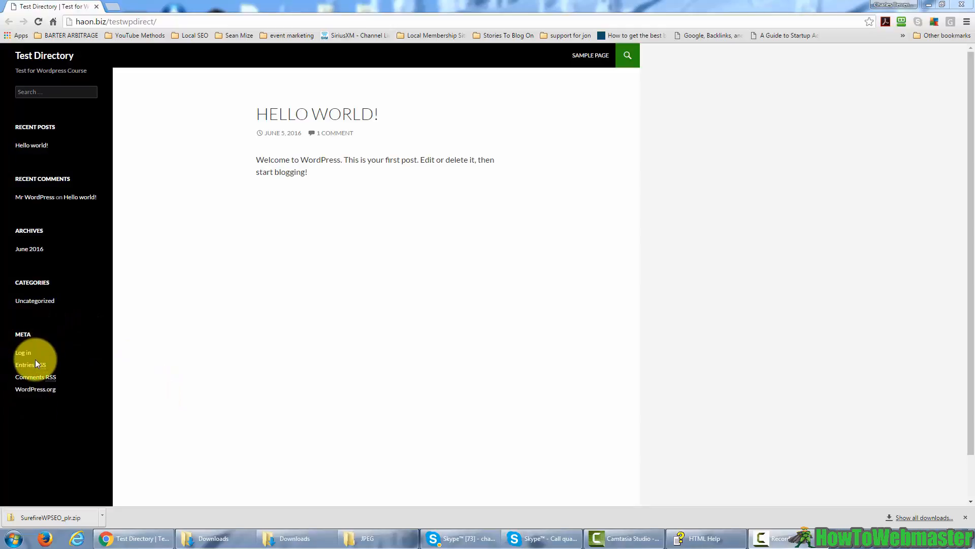
Step: Go to haon.biz/testwpdirect/wp-admin and log in to the site's admin area with the Remember Me option enabled
left_click(171, 22)
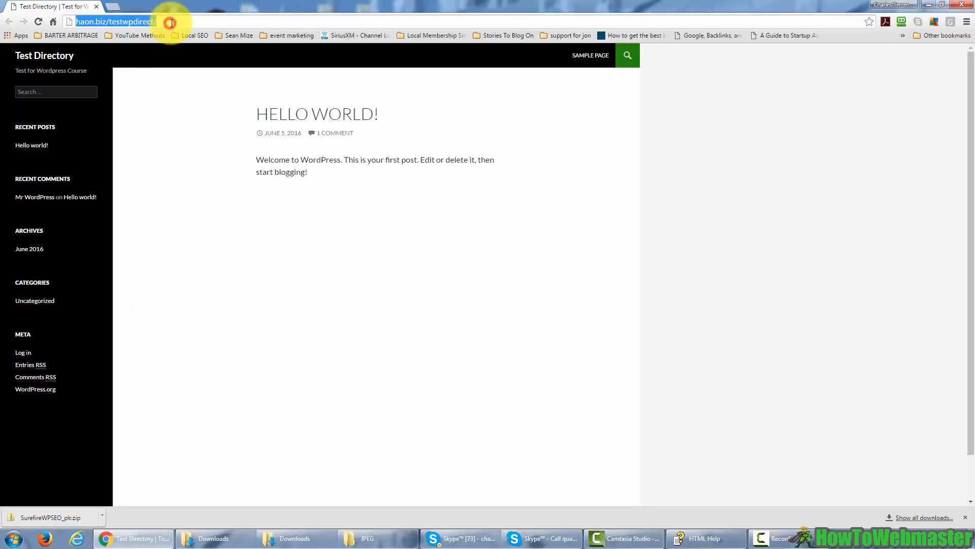
left_click(172, 22)
type("wp")
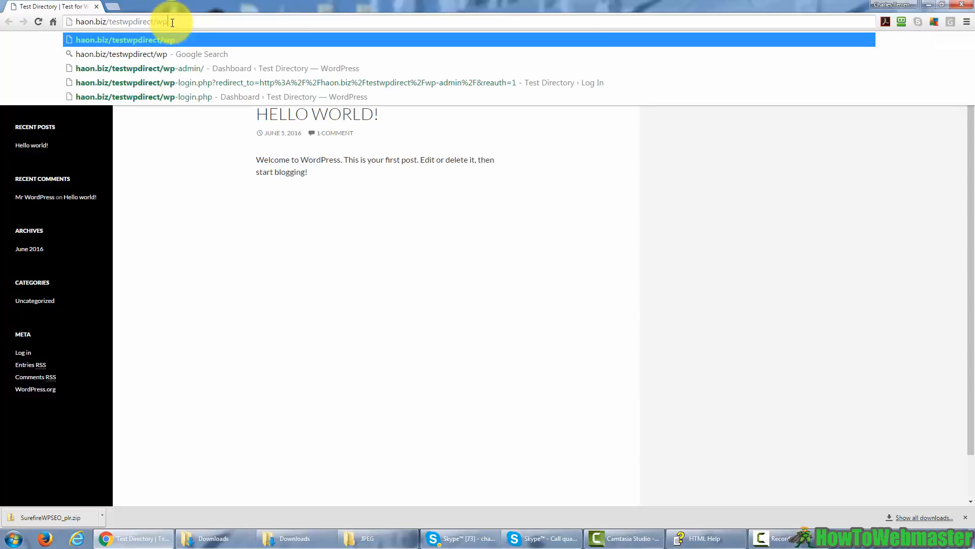
type("-a")
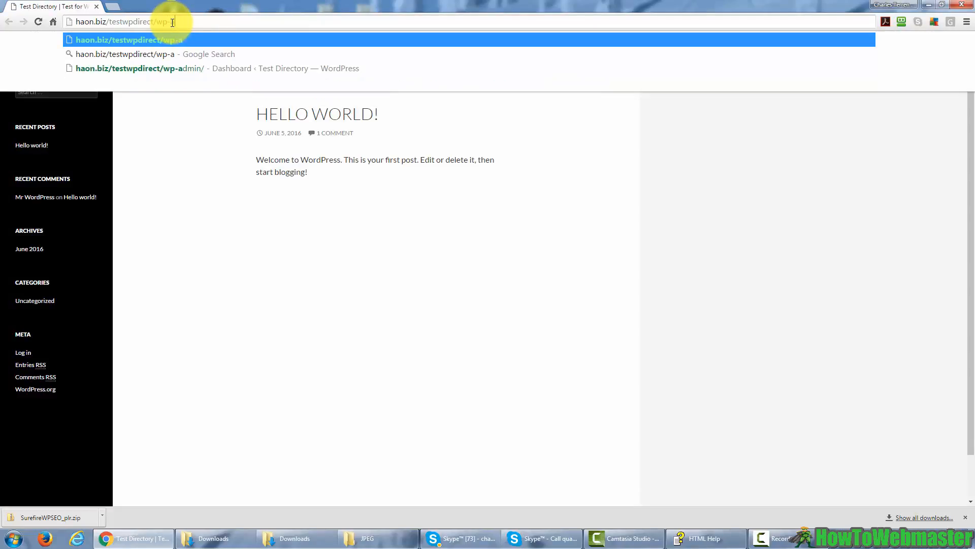
type("dmin")
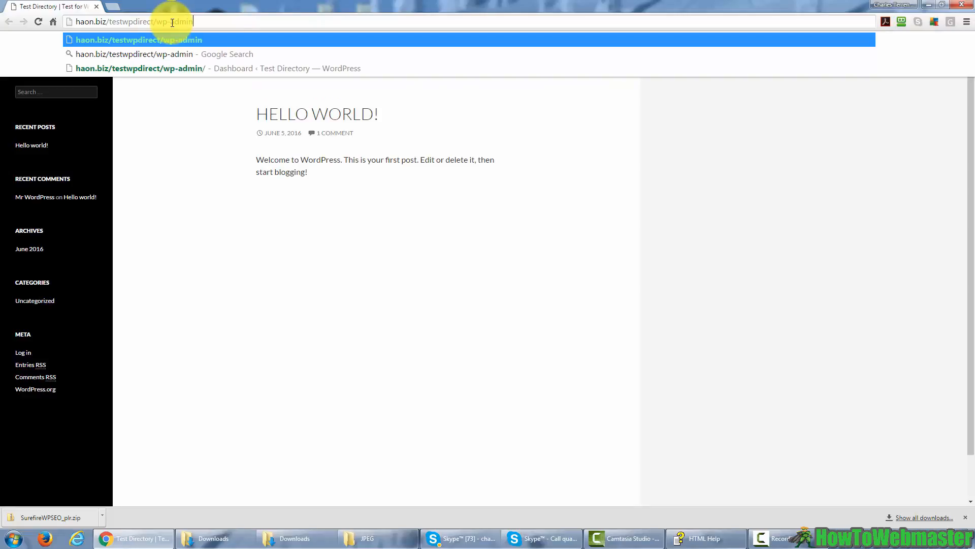
key("Return")
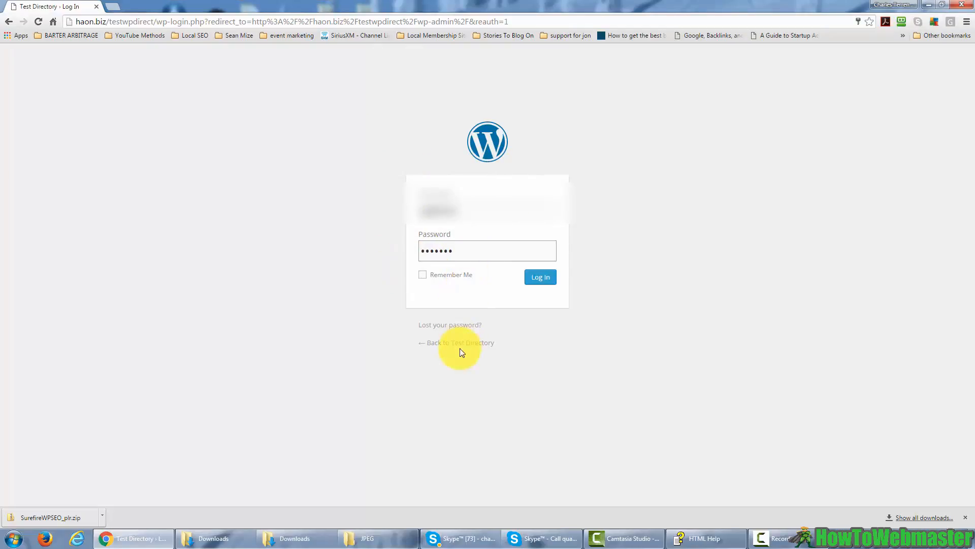
left_click(423, 276)
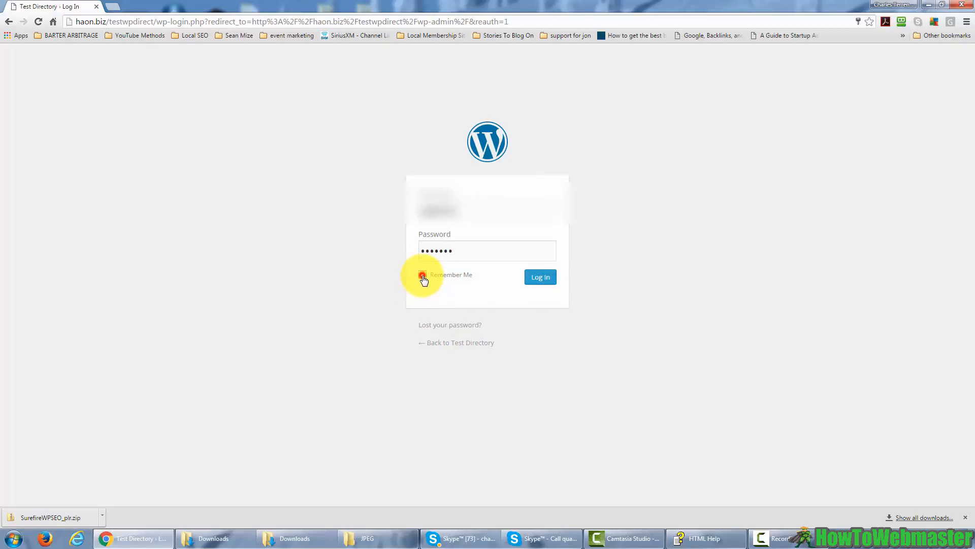
left_click(532, 278)
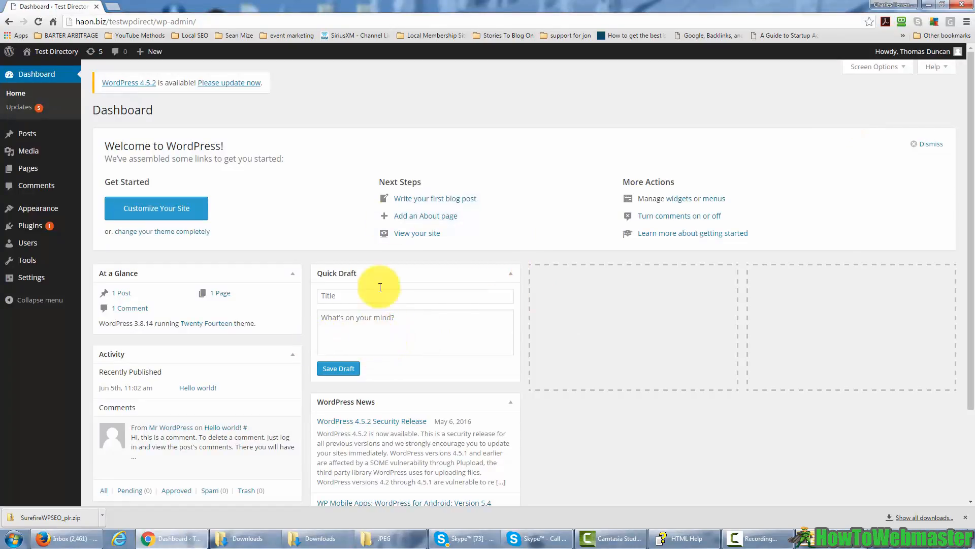
Step: Update the site's WordPress installation to version 4.5.2
right_click(326, 96)
left_click(312, 84)
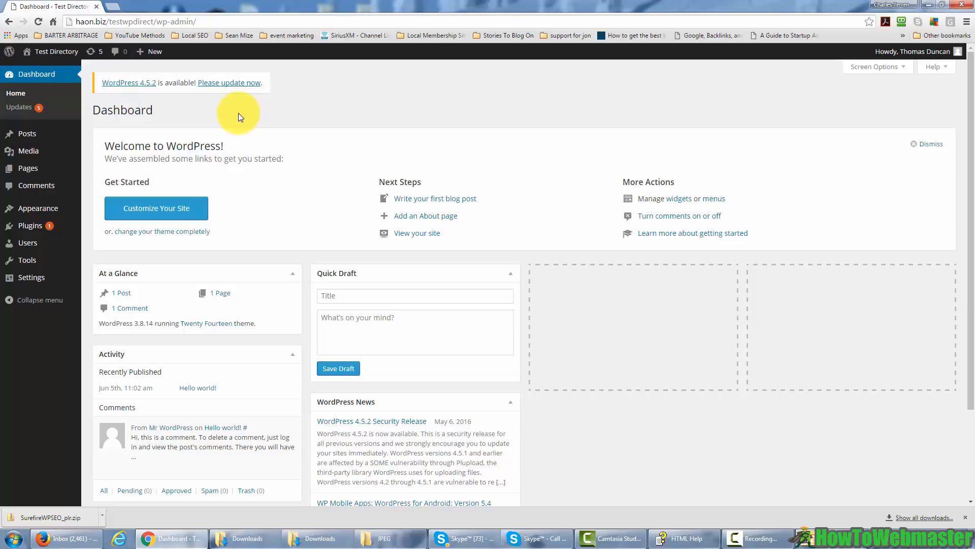
left_click(222, 86)
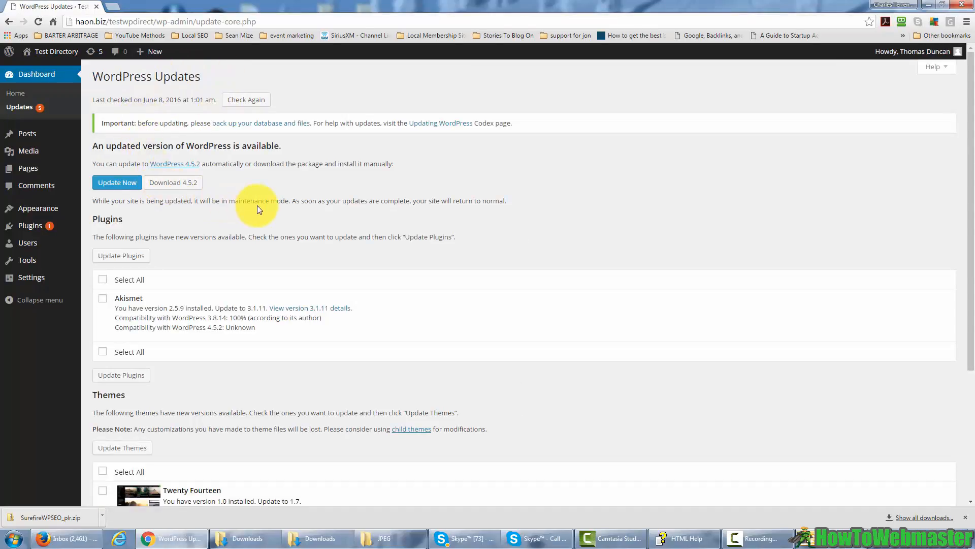
left_click(120, 184)
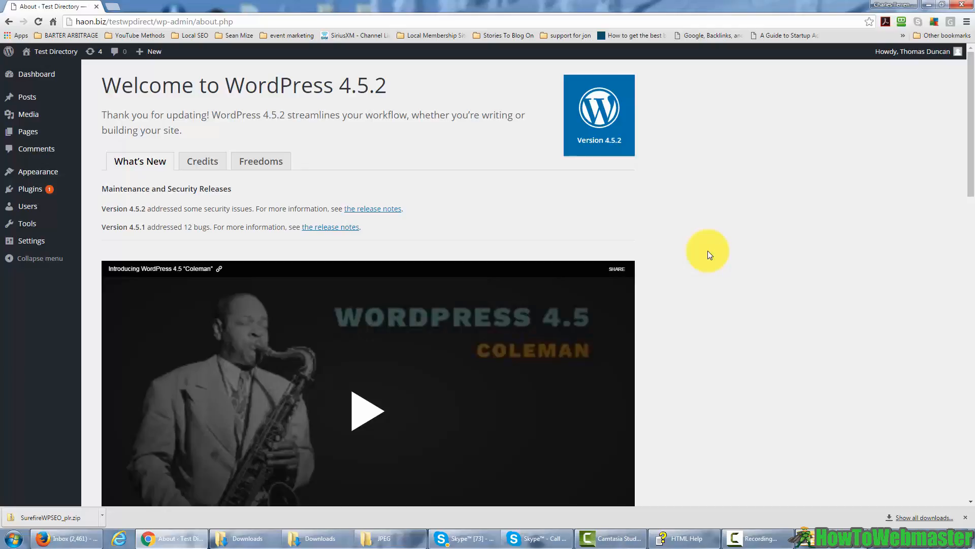
Step: Move the default "Hello world!" post to the trash and delete it permanently
mouse_move(25, 99)
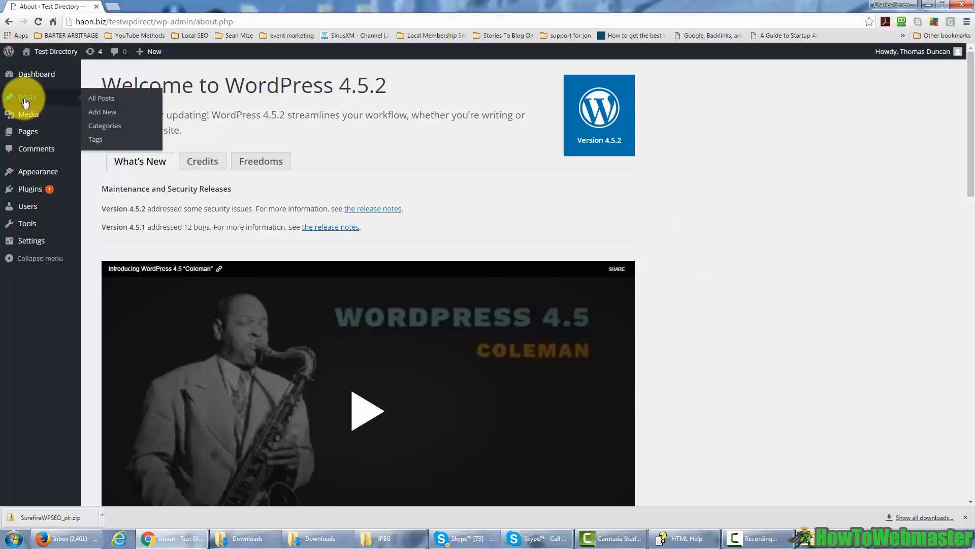
left_click(97, 98)
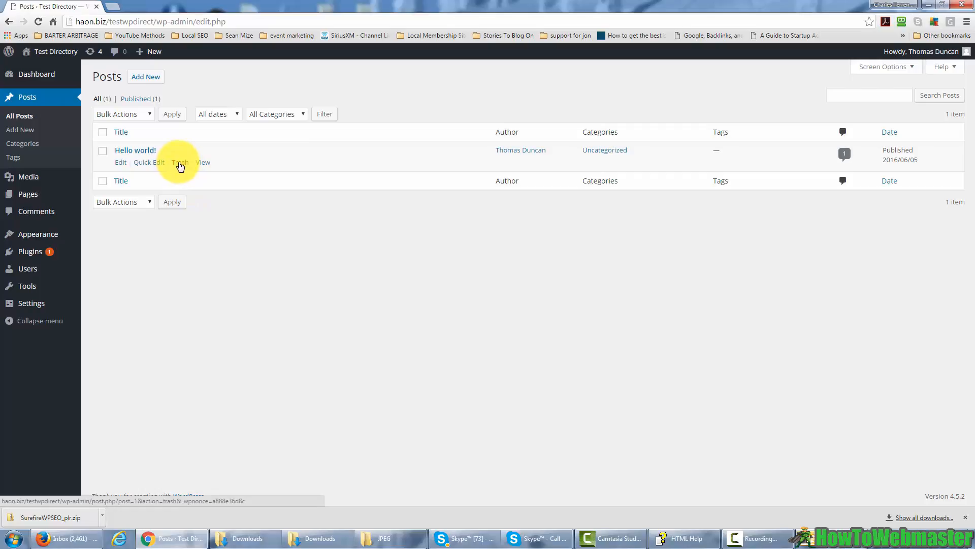
left_click(179, 163)
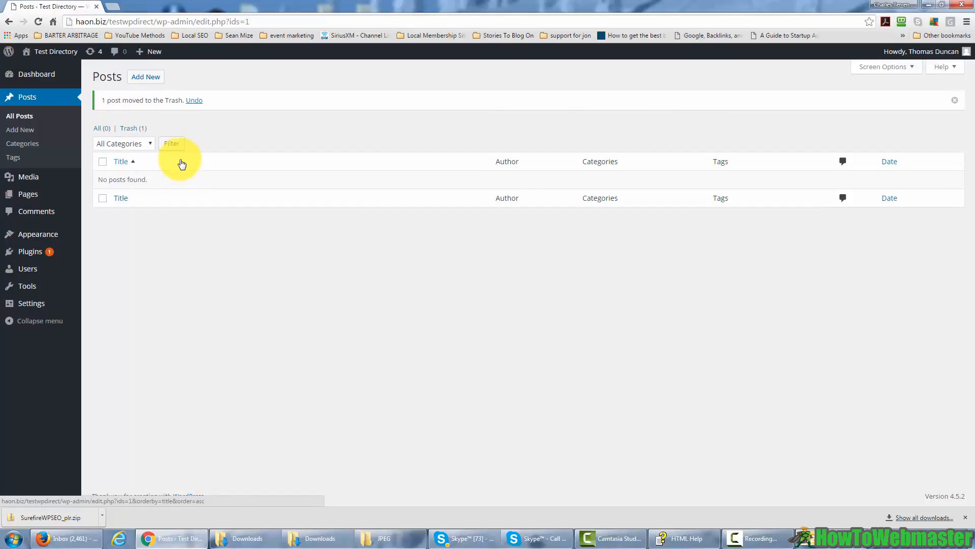
left_click(130, 129)
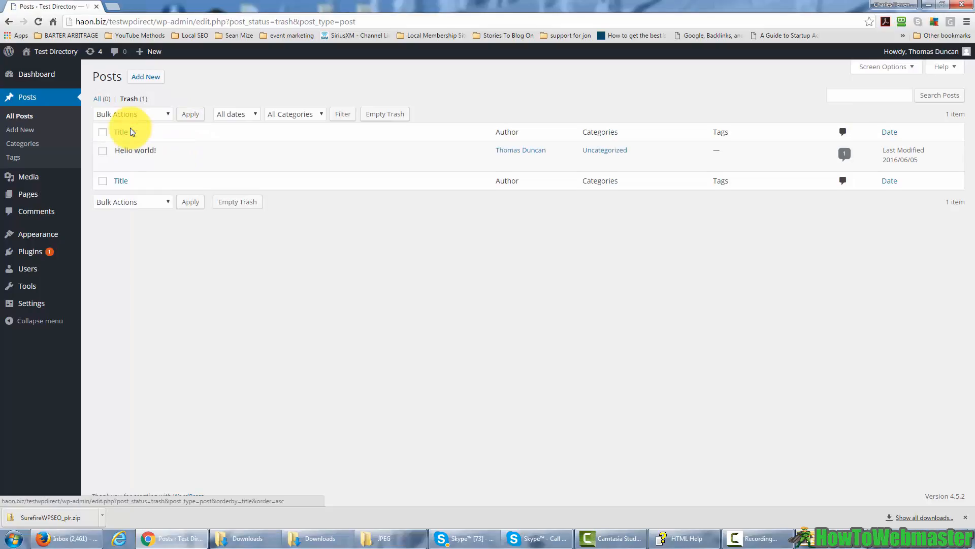
mouse_move(120, 152)
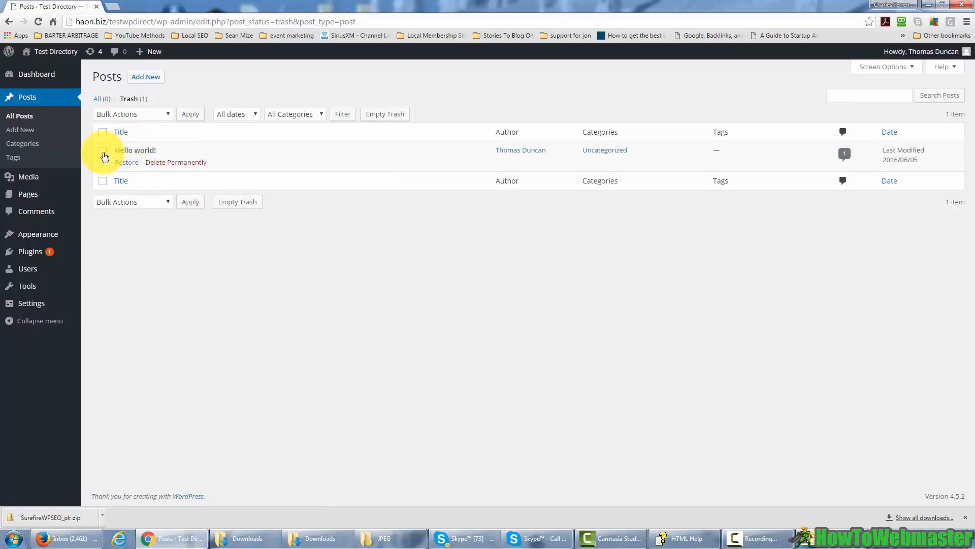
left_click(103, 152)
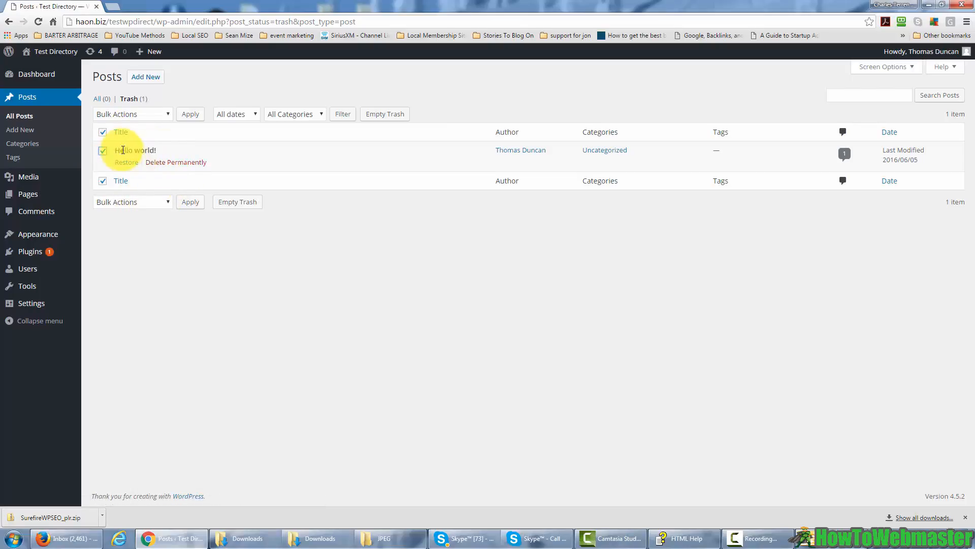
left_click(175, 163)
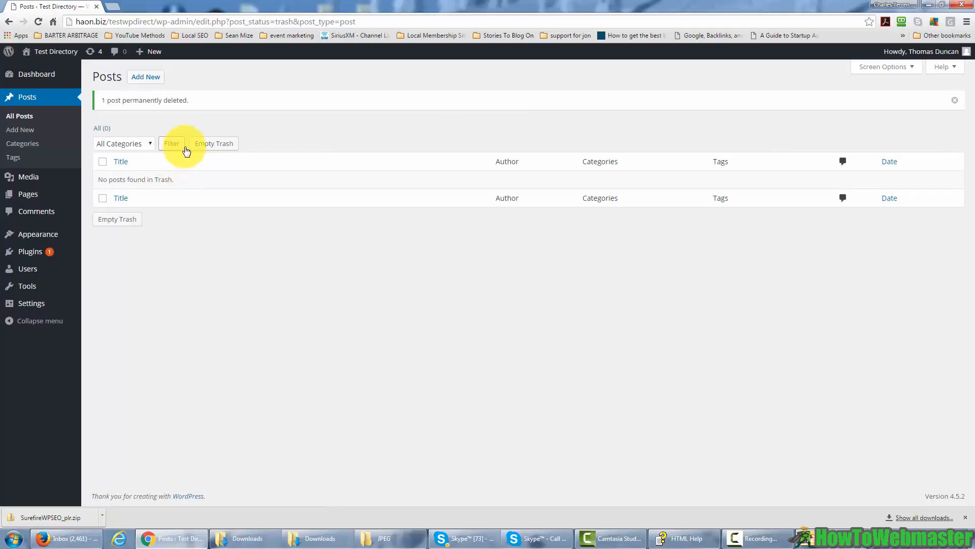
Step: Move the default "Sample Page" to the trash and delete it permanently
mouse_move(37, 192)
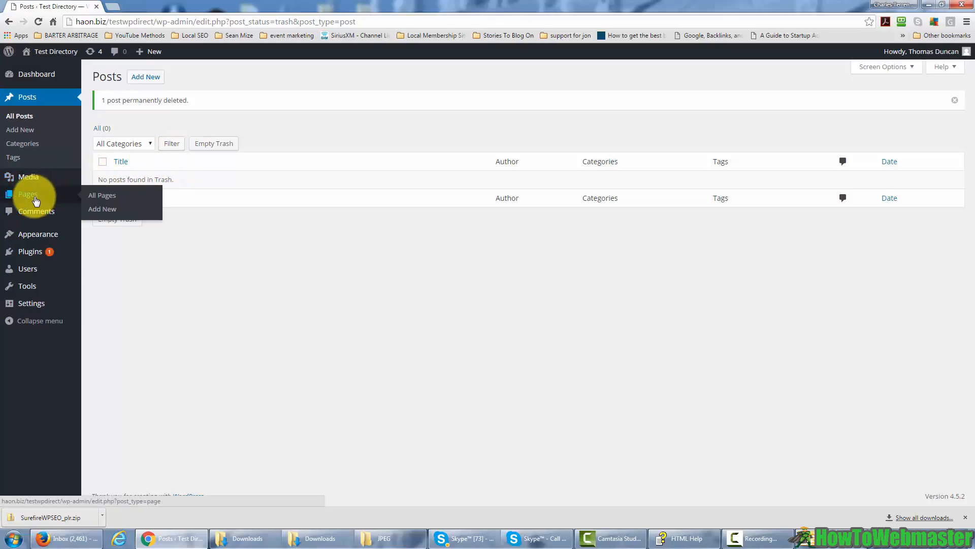
left_click(93, 197)
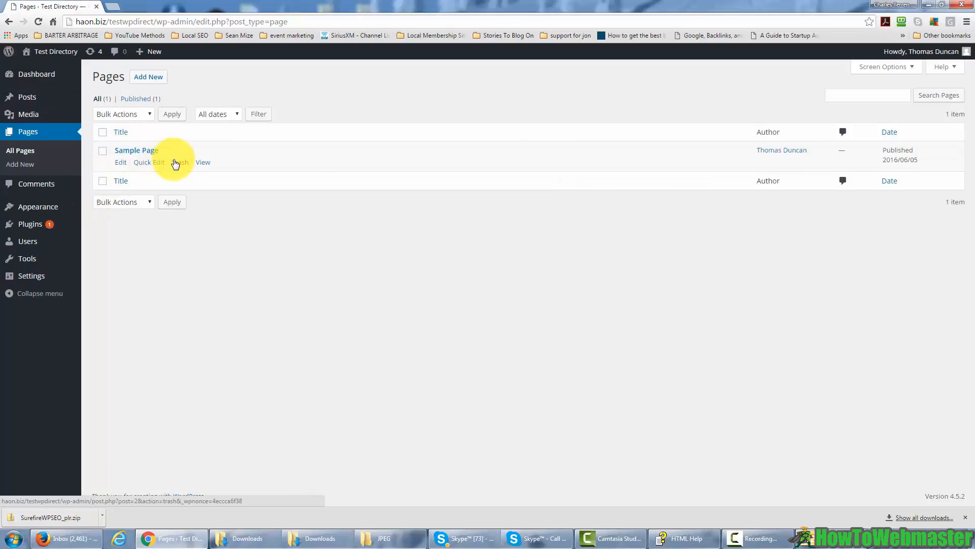
left_click(102, 151)
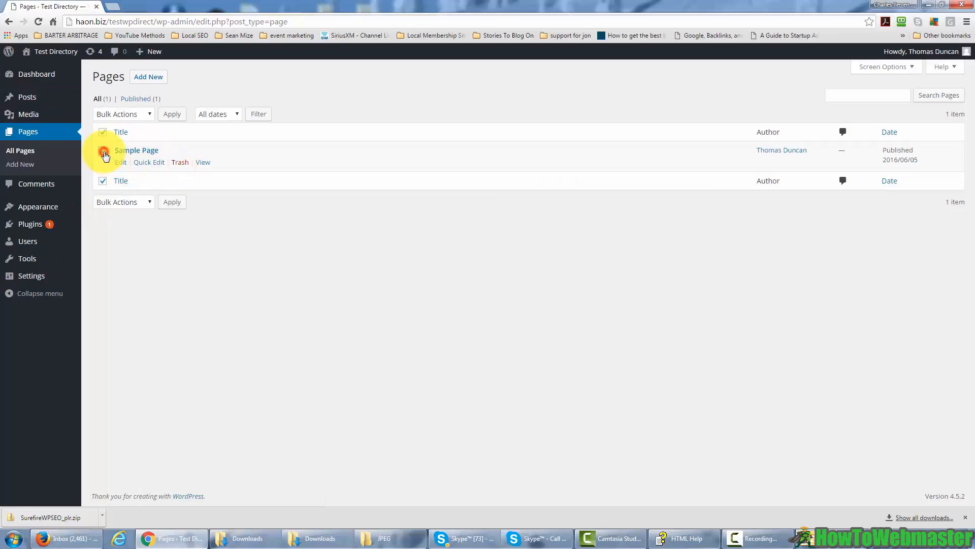
left_click(177, 163)
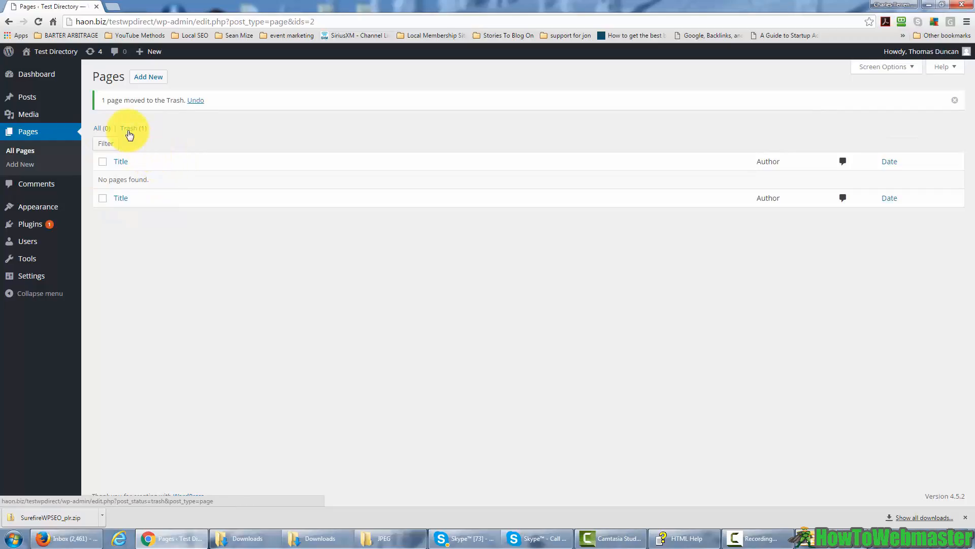
left_click(130, 129)
mouse_move(128, 149)
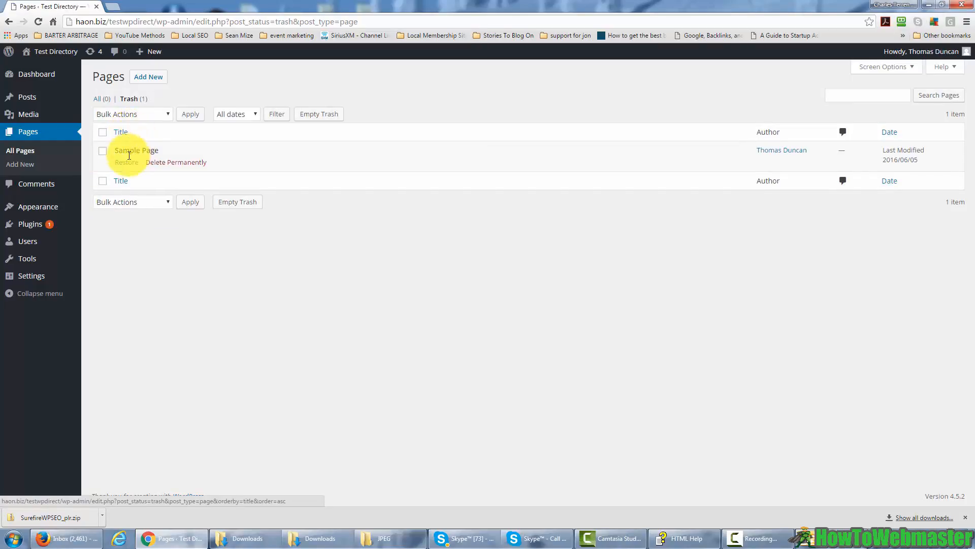
left_click(171, 163)
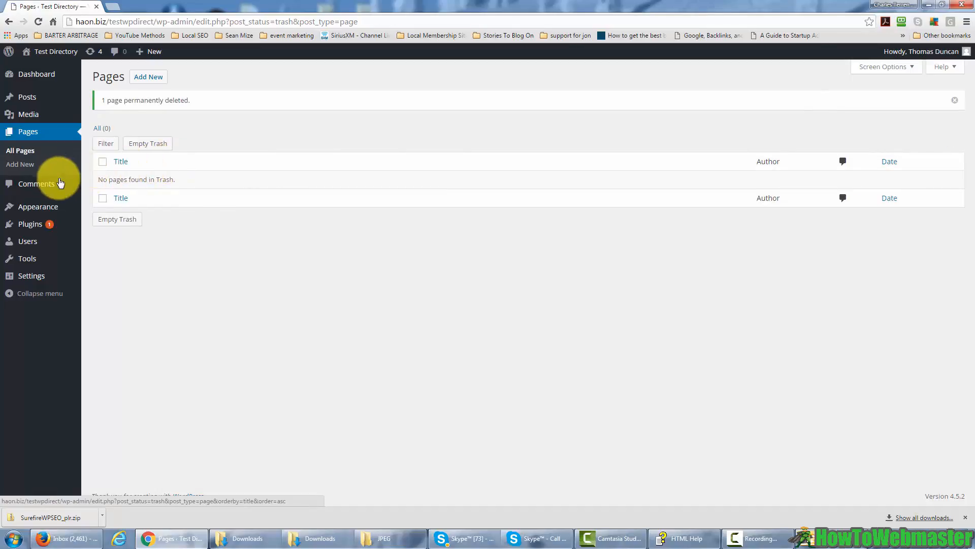
Step: Check the site's comments list and update the installed Akismet plugin to version 3.1.11
left_click(37, 184)
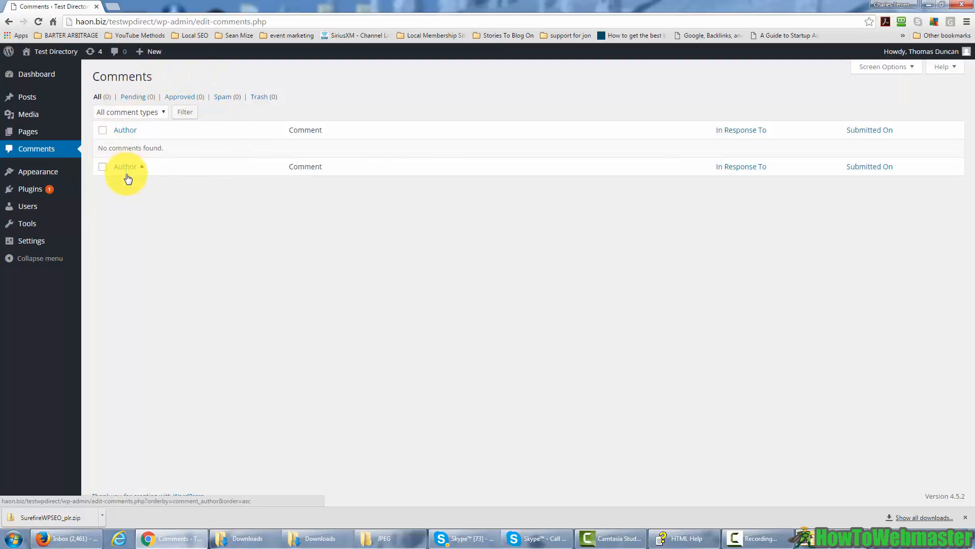
mouse_move(37, 99)
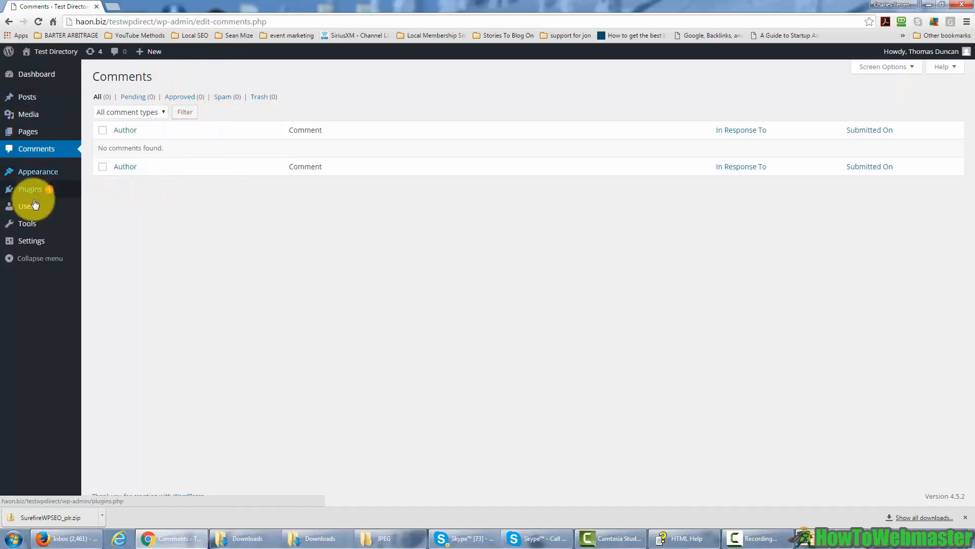
mouse_move(58, 184)
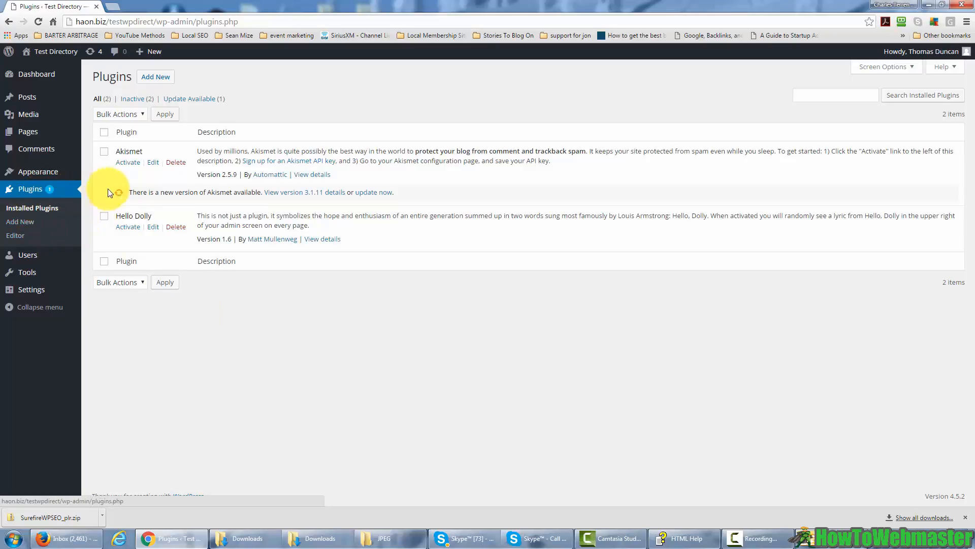
left_click(365, 193)
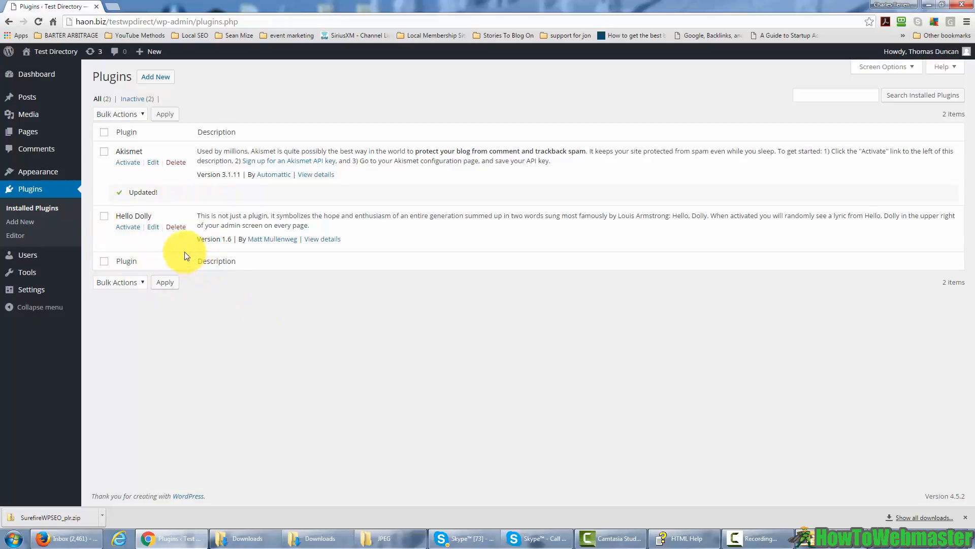
Step: Delete the Hello Dolly plugin together with its files
left_click(176, 227)
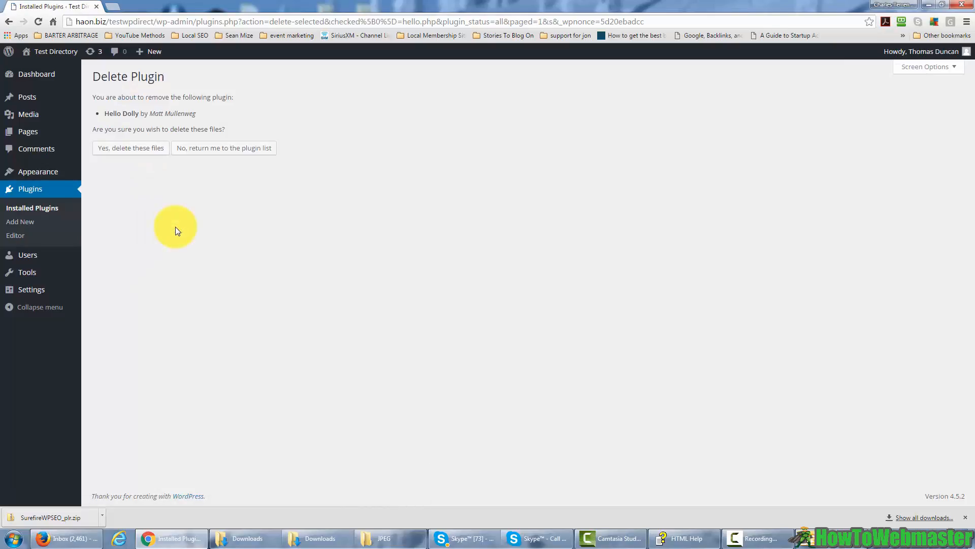
left_click(130, 150)
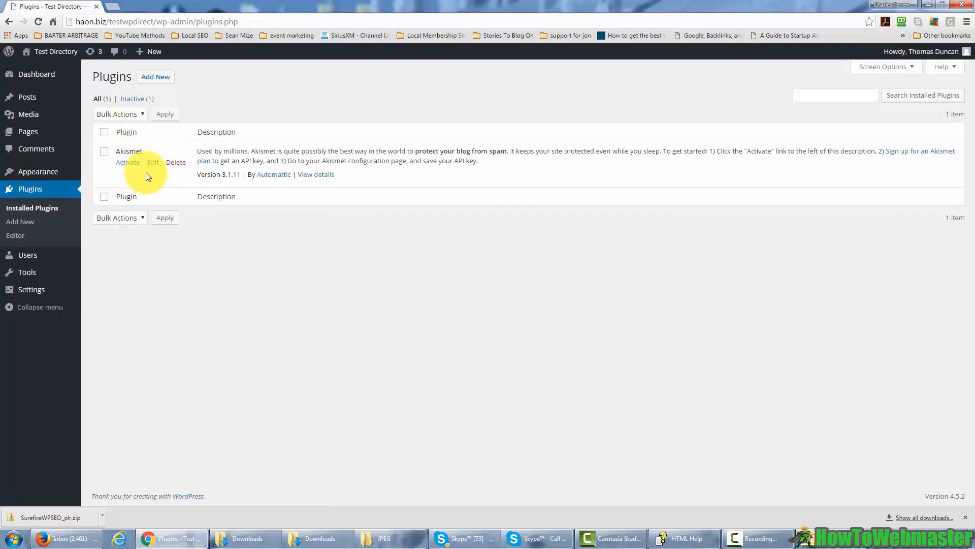
Step: Activate the Akismet plugin and set up its account with a manually entered API key
left_click(127, 163)
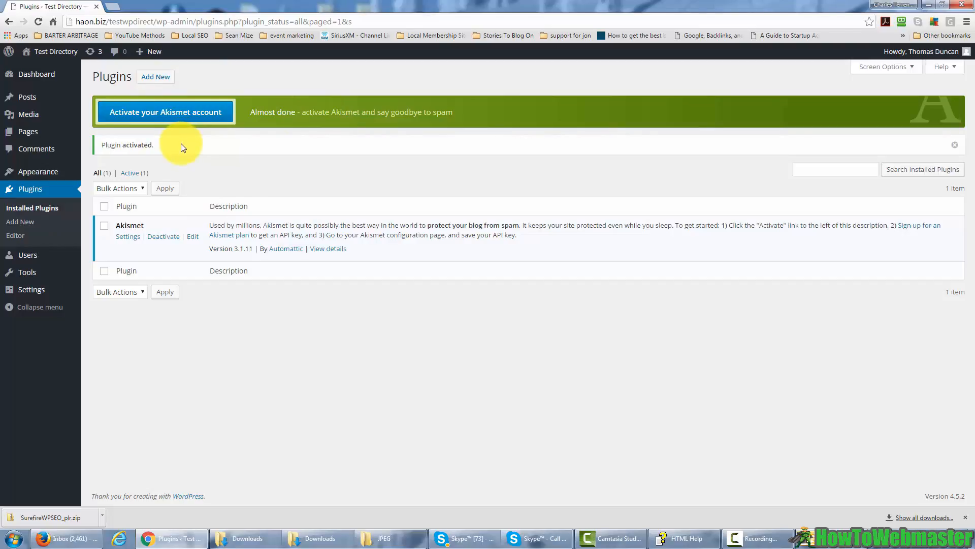
left_click(176, 113)
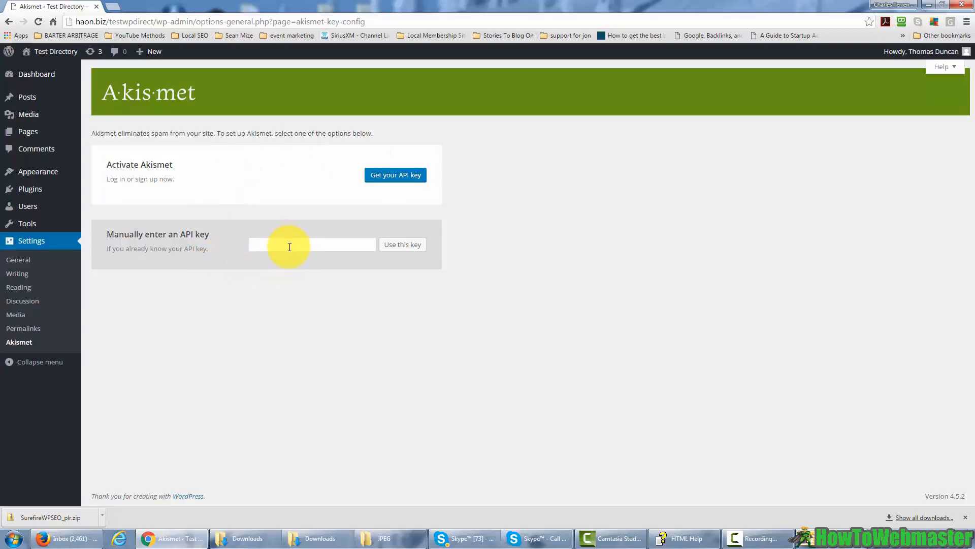
left_click(393, 253)
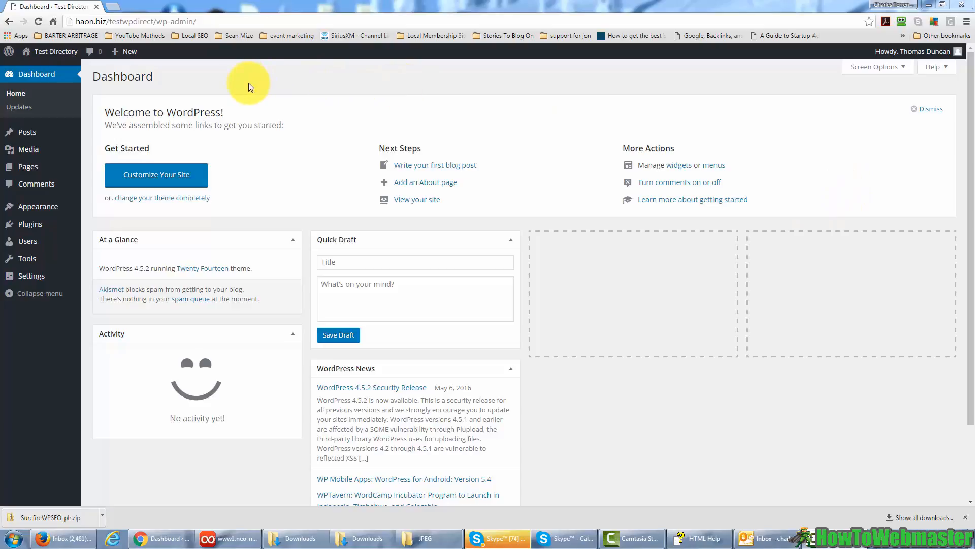
Step: Open the logged-in user's profile for editing and choose the Midnight admin color scheme
mouse_move(895, 53)
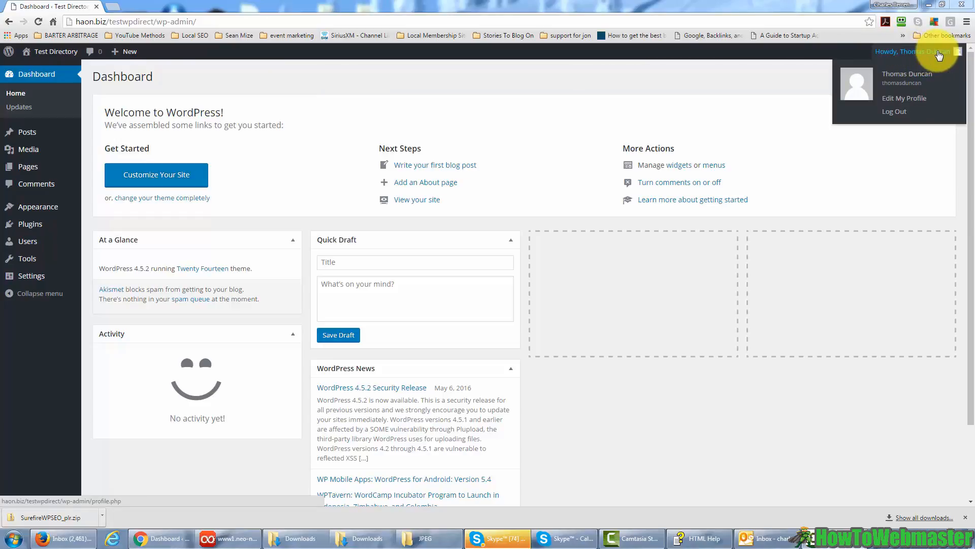
left_click(904, 100)
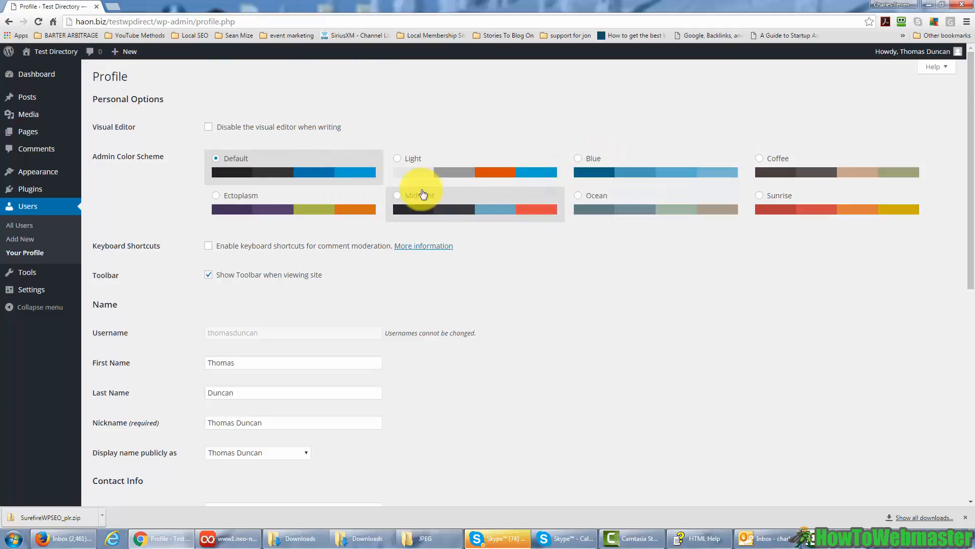
left_click(396, 196)
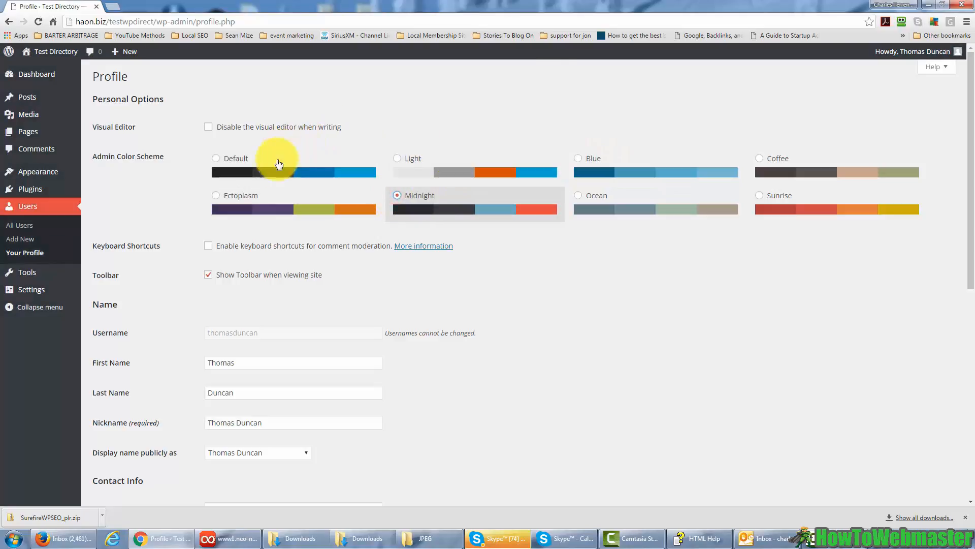
Step: Try the Ectoplasm and Coffee admin color schemes, select Default, and keep the toolbar enabled when viewing the site
left_click(214, 195)
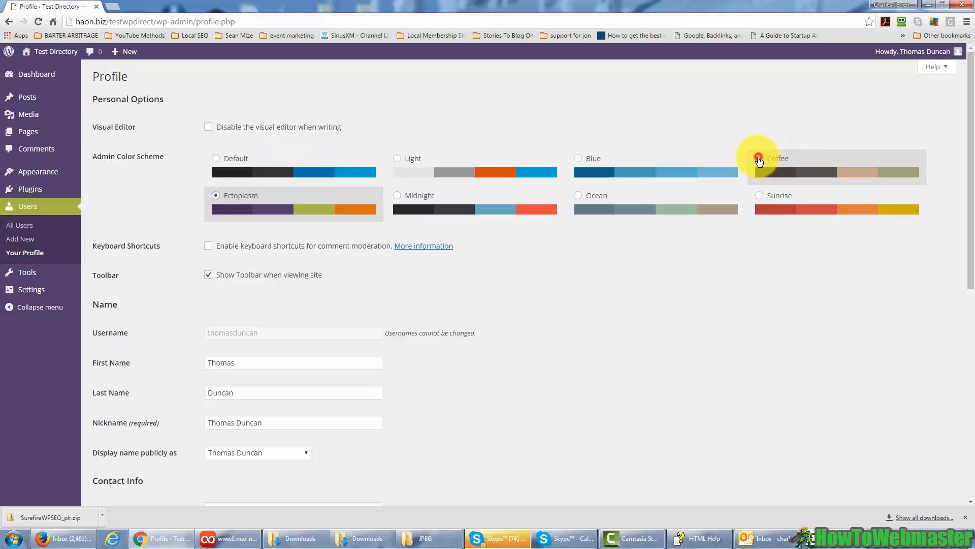
left_click(766, 161)
left_click(212, 159)
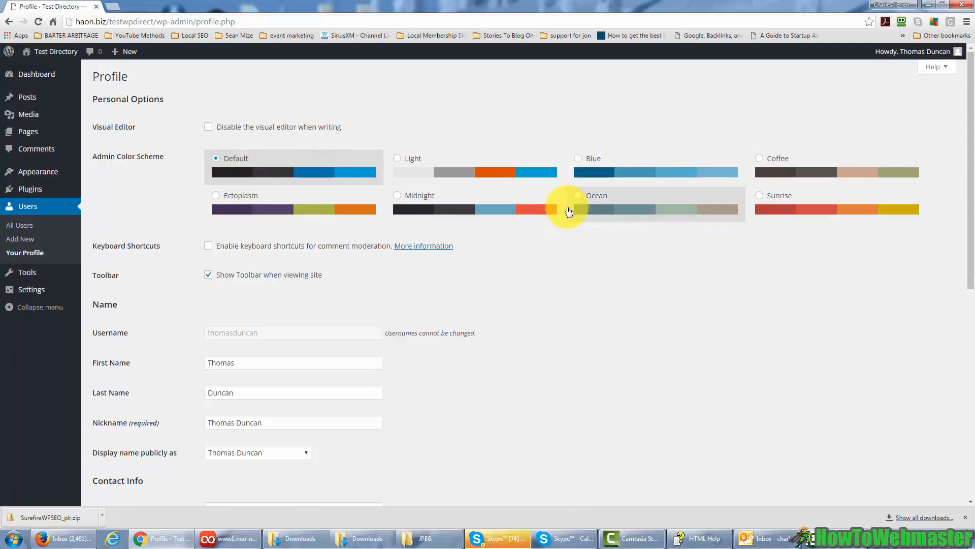
scroll(513, 235, "down", 1)
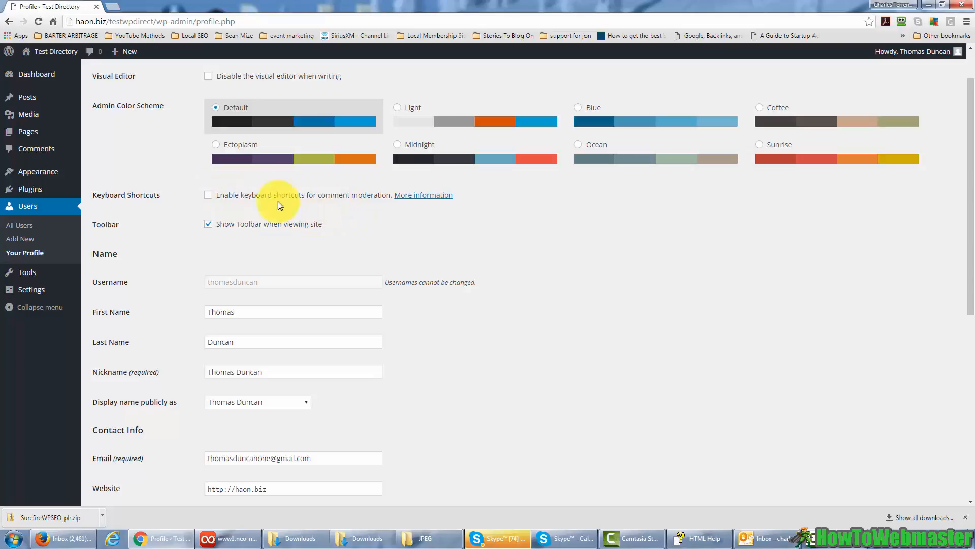
scroll(252, 248, "up", 2)
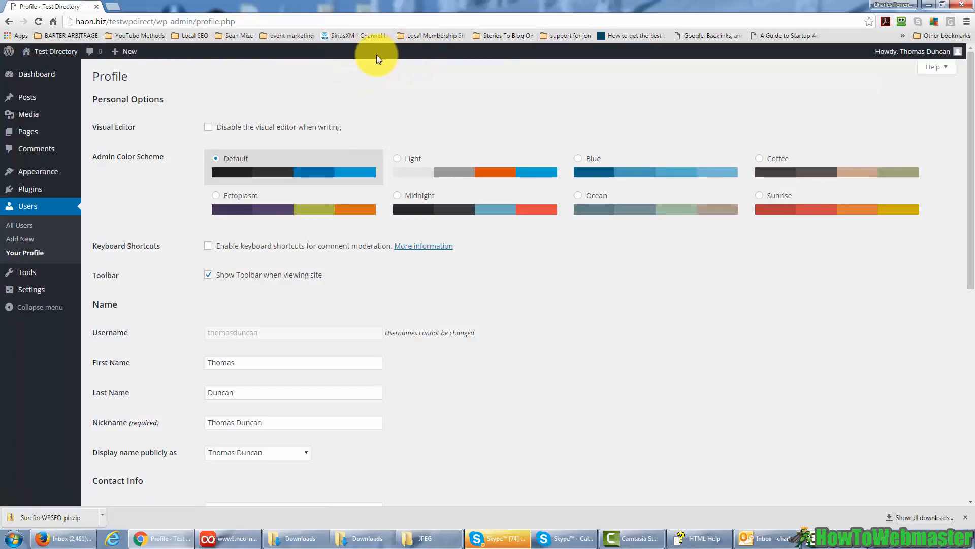
left_click(207, 276)
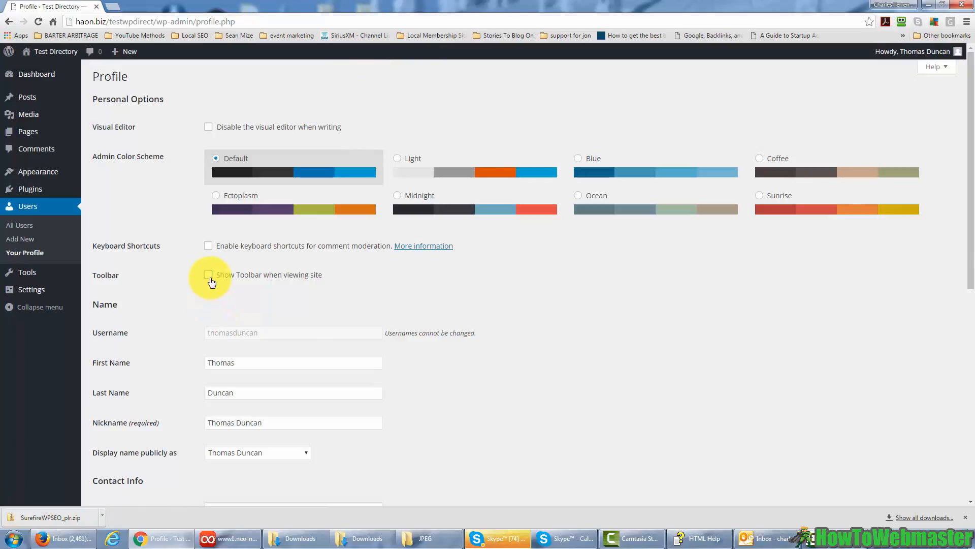
left_click(208, 276)
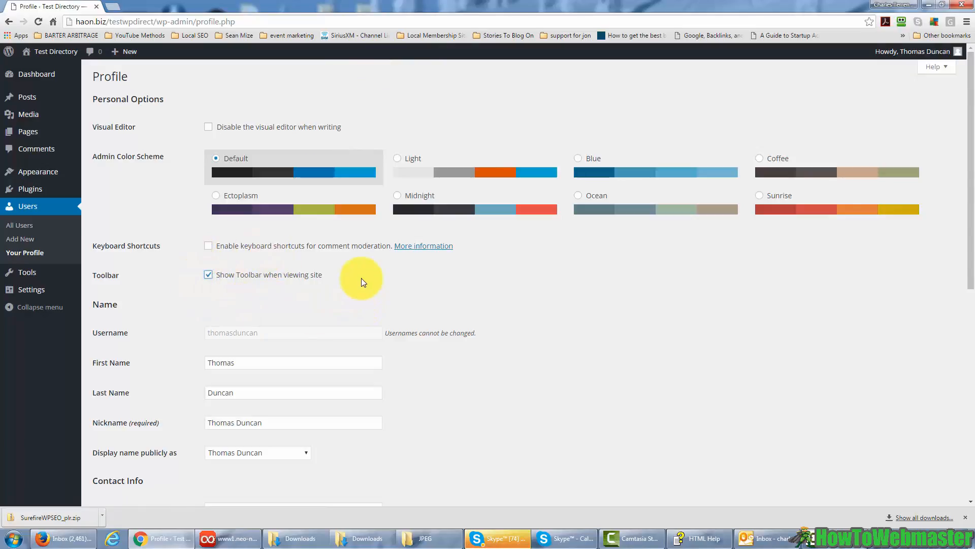
Step: Review the profile's name and contact fields and the available choices for the public display name
scroll(360, 272, "down", 1)
scroll(372, 252, "down", 1)
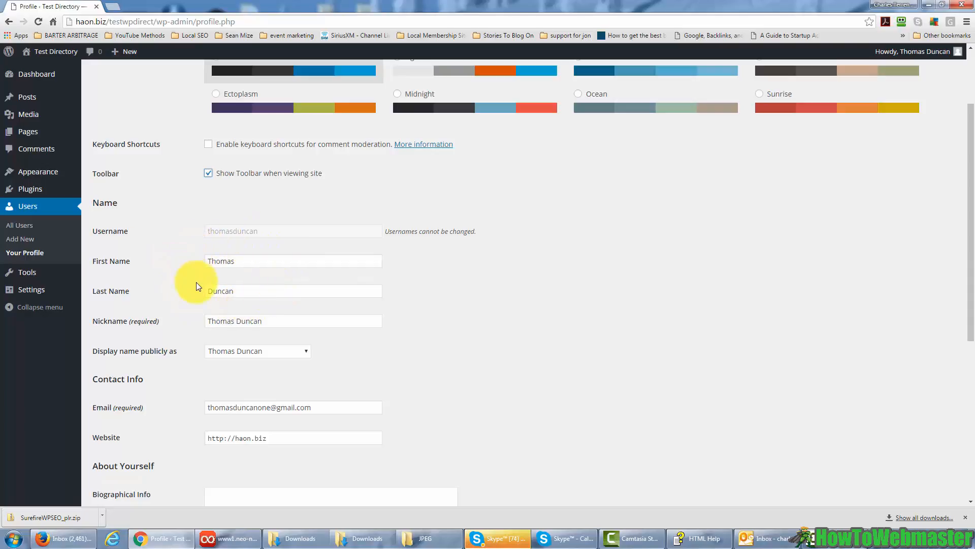
scroll(199, 271, "down", 1)
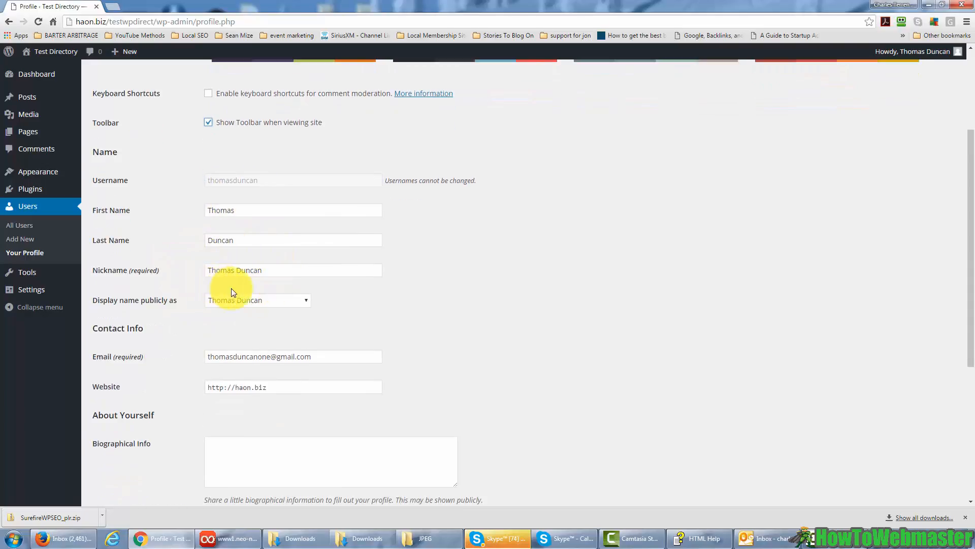
scroll(318, 260, "down", 1)
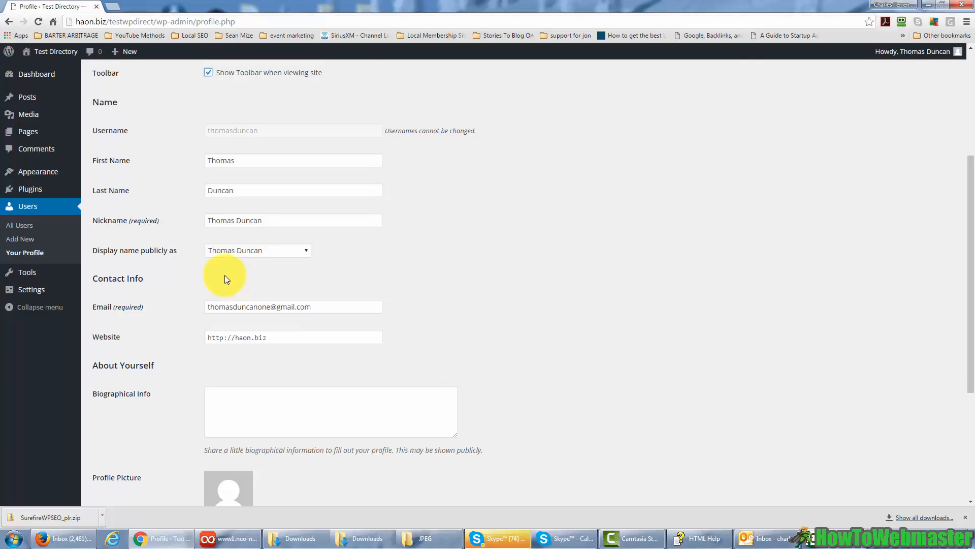
scroll(225, 275, "up", 1)
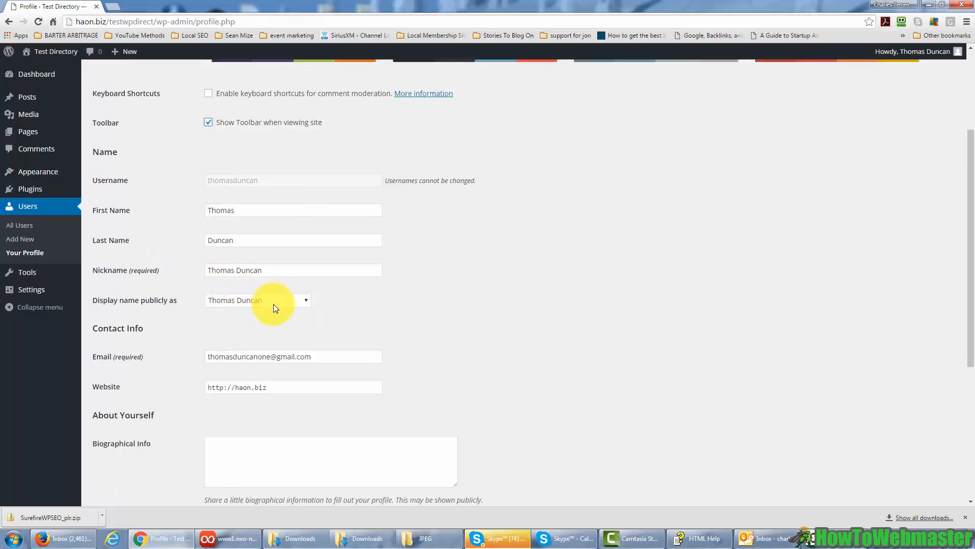
left_click(304, 302)
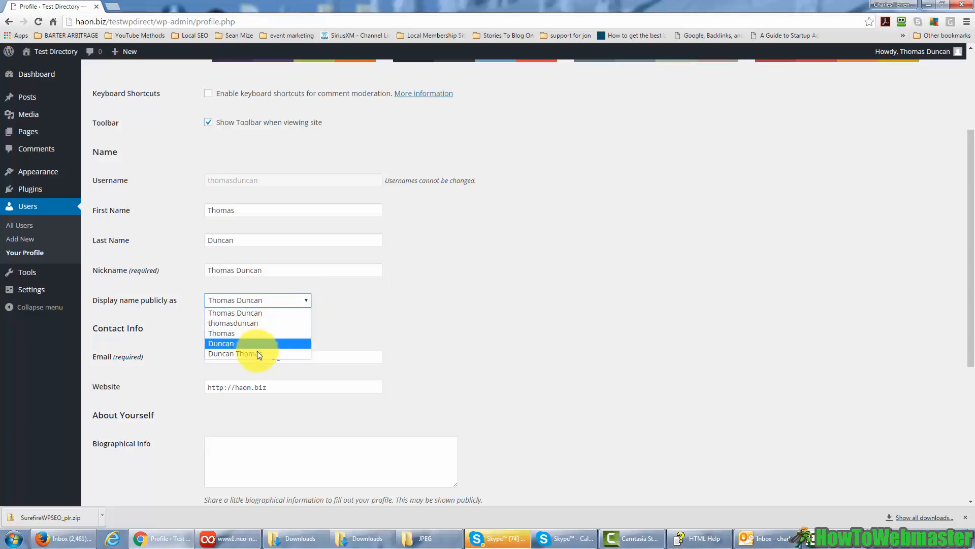
left_click(373, 341)
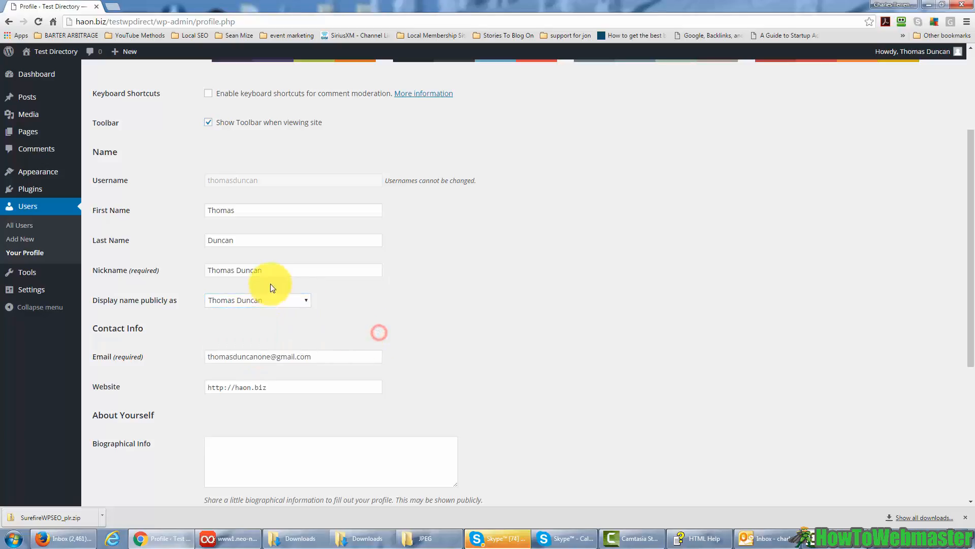
Step: Set the nickname to the user's first name followed by "the Marketer" and save the profile
left_click_drag(277, 272, 189, 265)
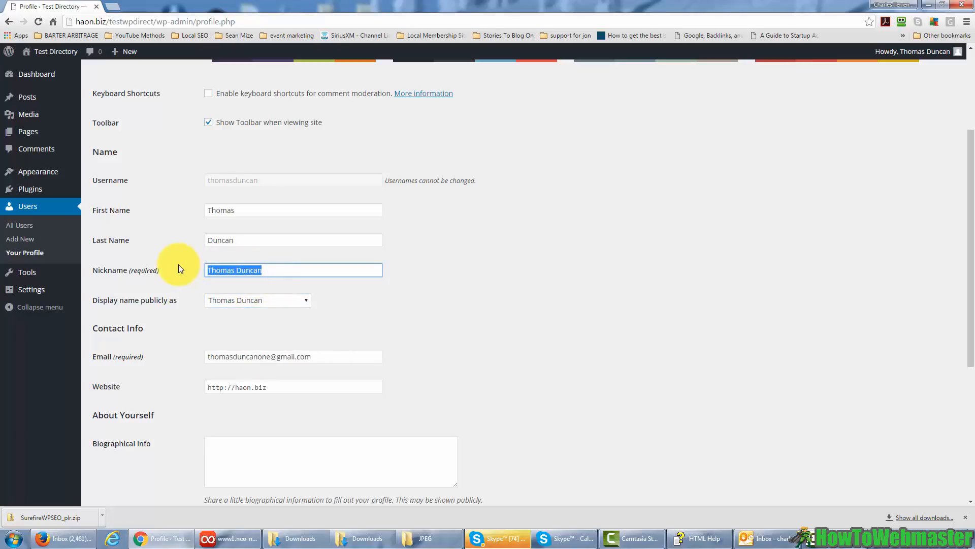
type("Th")
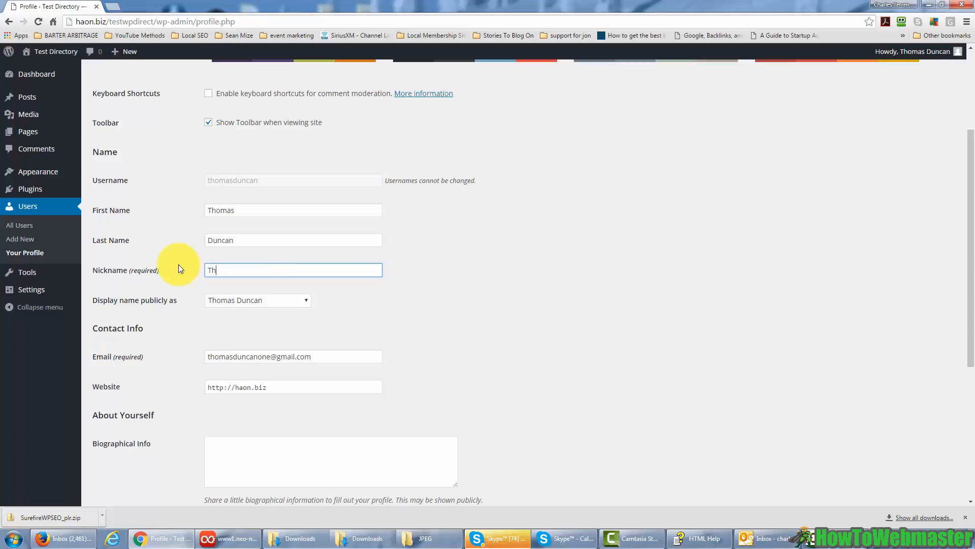
type("omas")
key("BackSpace")
key("BackSpace")
key("BackSpace")
key("BackSpace")
key("BackSpace")
type("o")
key("BackSpace")
type("homas the Marketer")
left_click(380, 319)
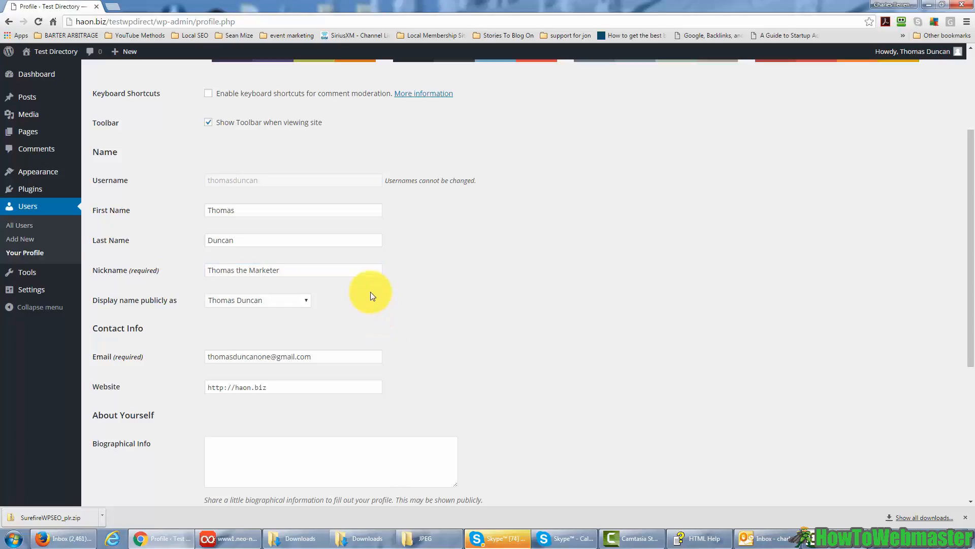
scroll(370, 291, "down", 1)
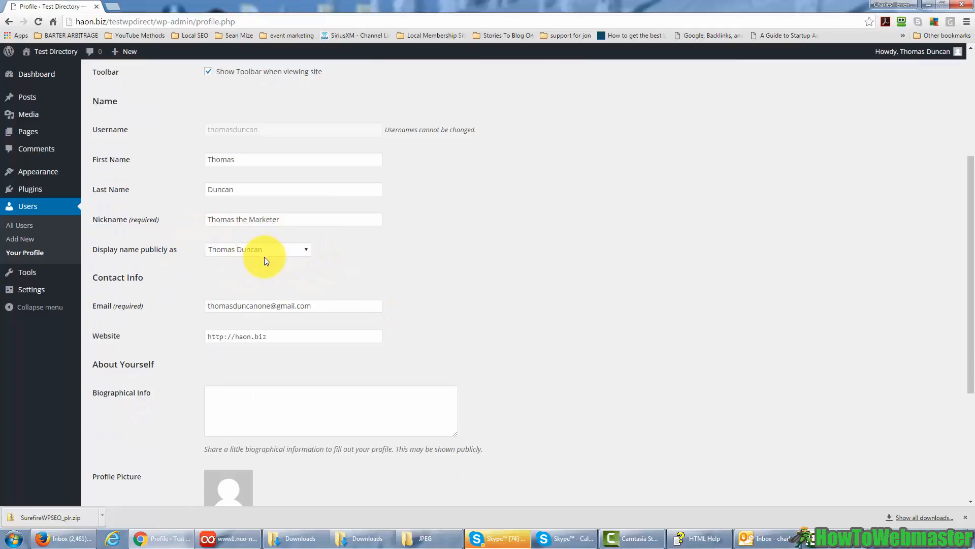
scroll(310, 267, "down", 4)
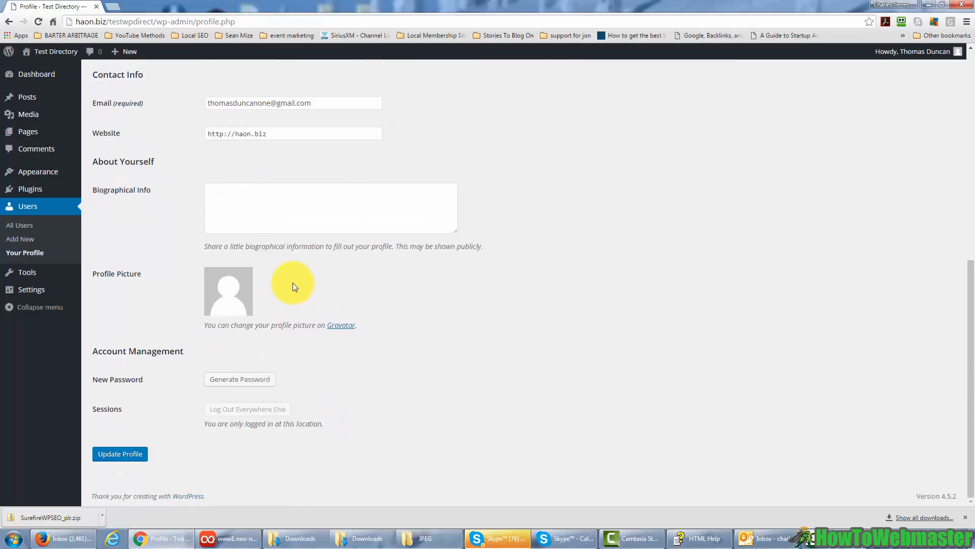
left_click(128, 450)
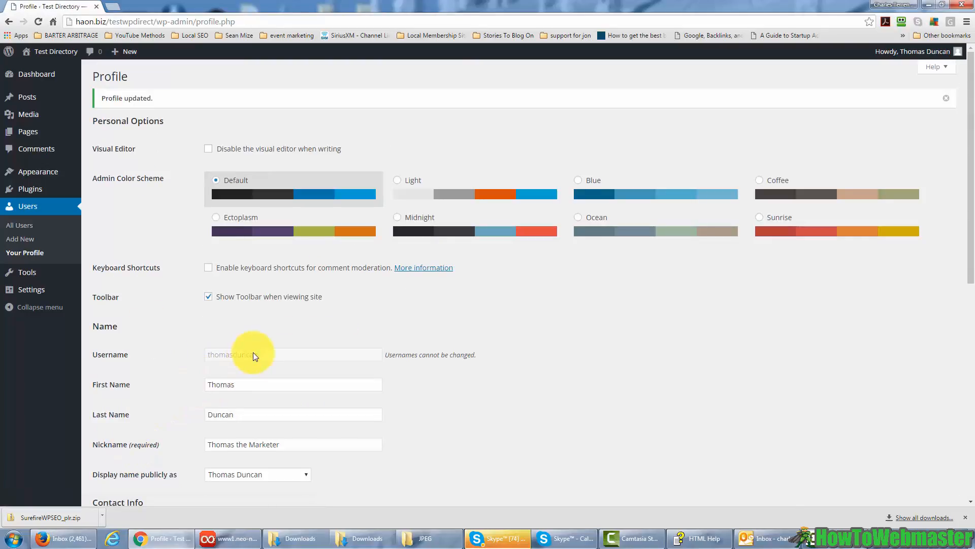
Step: Choose the new nickname ending in "the Marketer" as the publicly displayed name
scroll(253, 352, "down", 4)
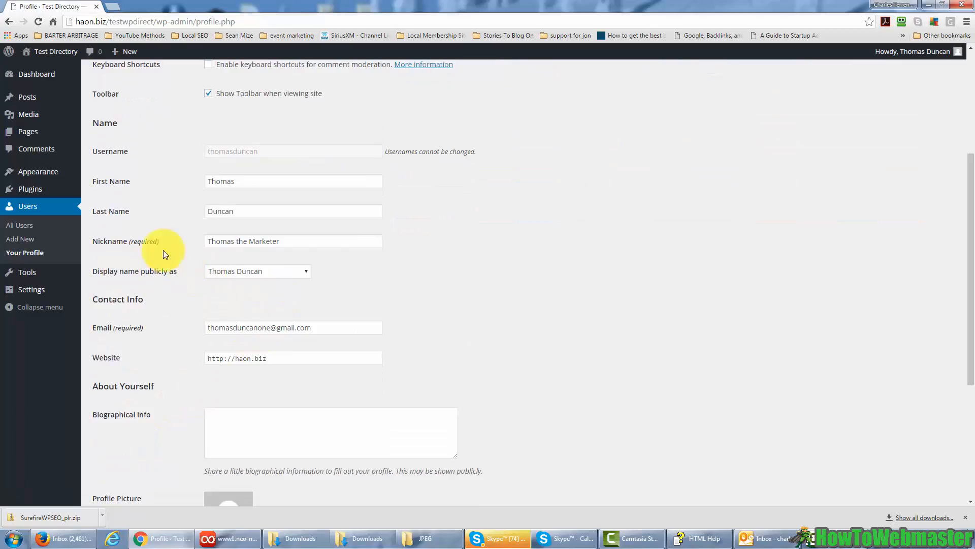
left_click(305, 276)
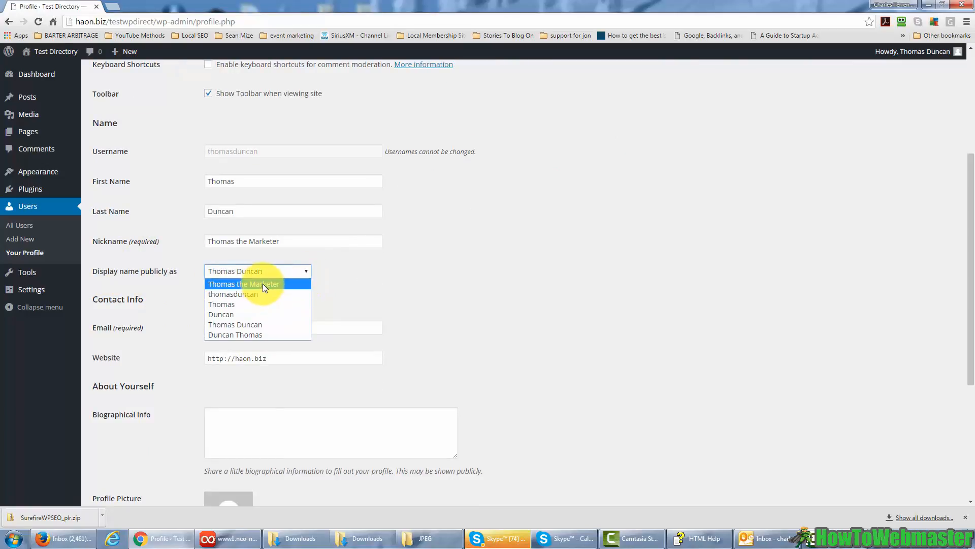
left_click(263, 284)
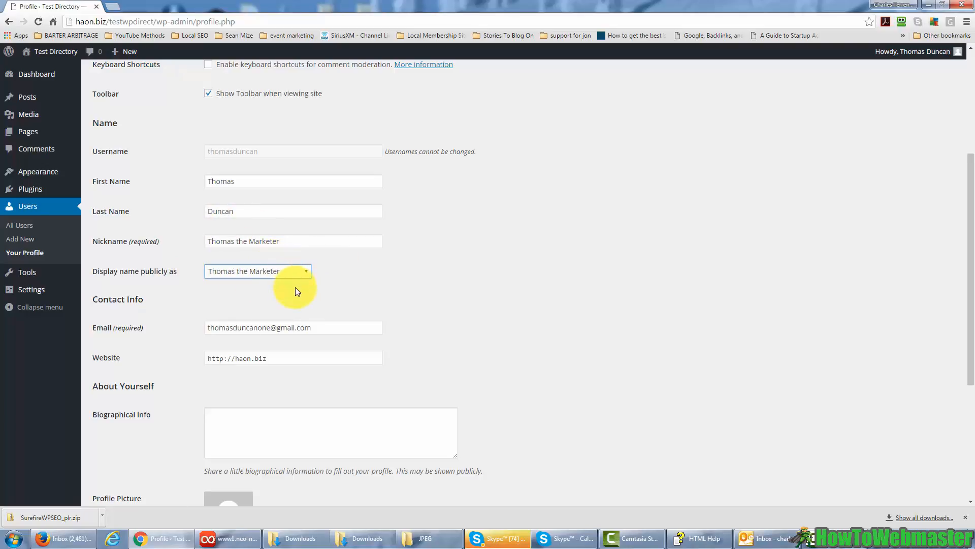
scroll(297, 287, "down", 1)
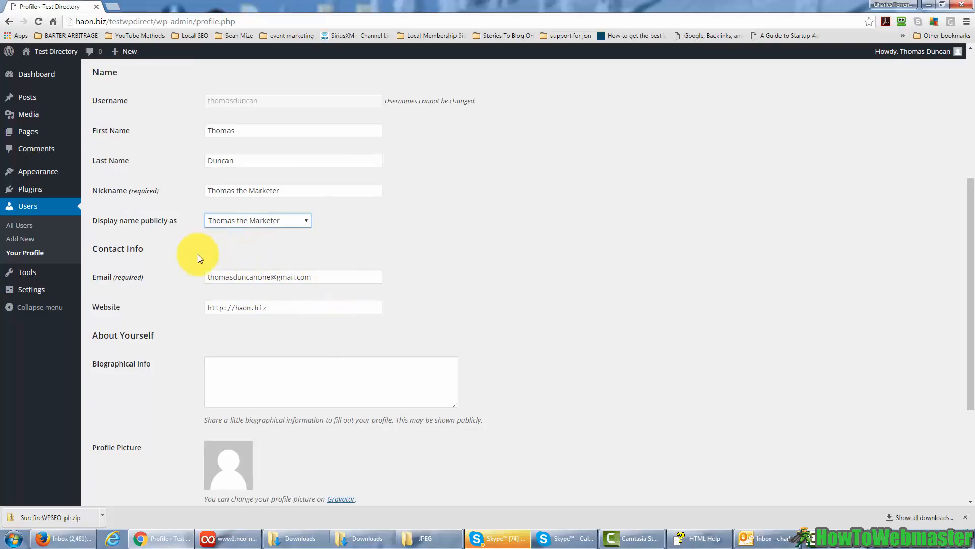
left_click(193, 275)
scroll(193, 275, "down", 1)
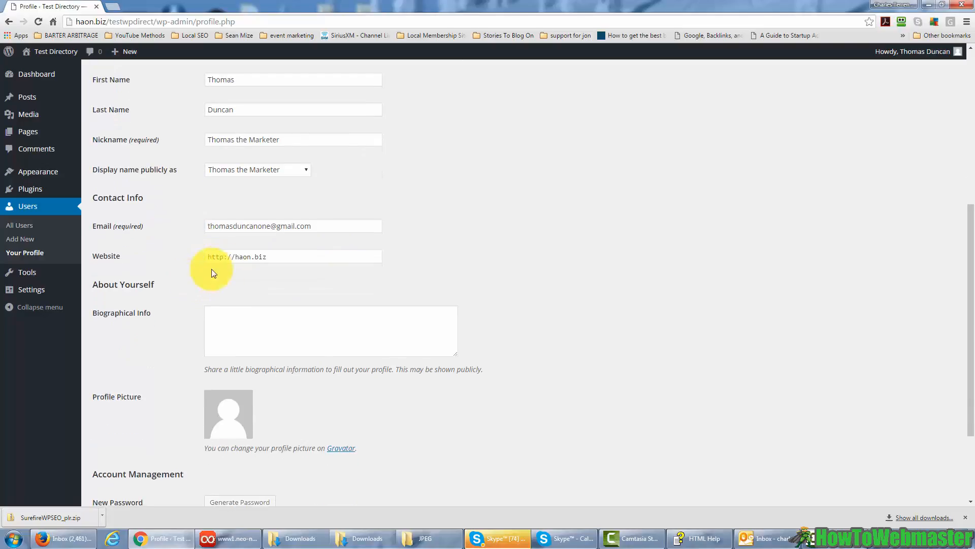
left_click_drag(271, 254, 200, 252)
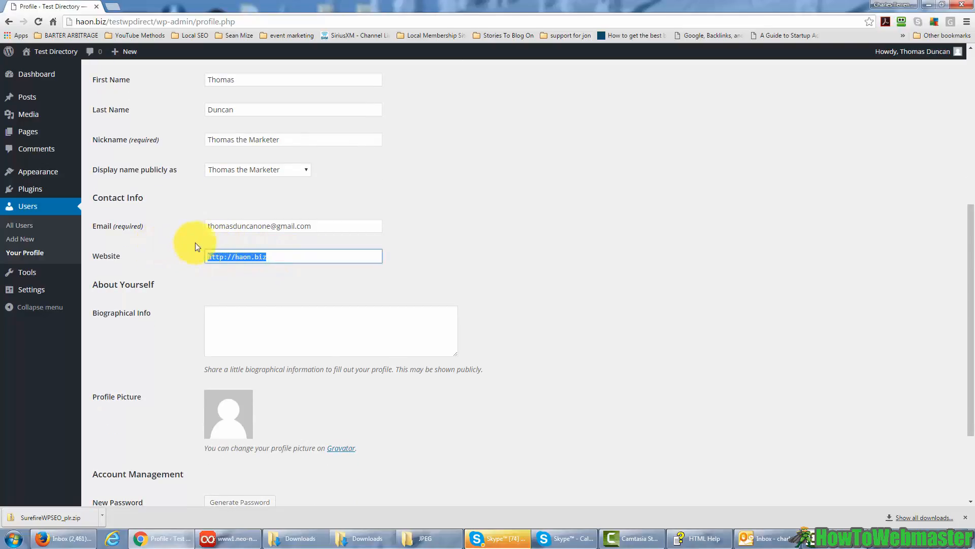
scroll(249, 285, "up", 1)
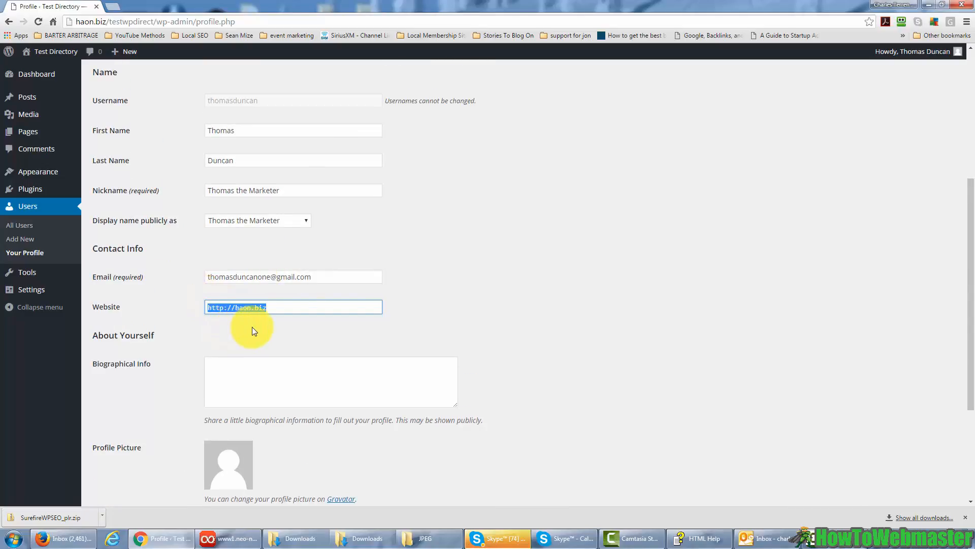
type("http:/")
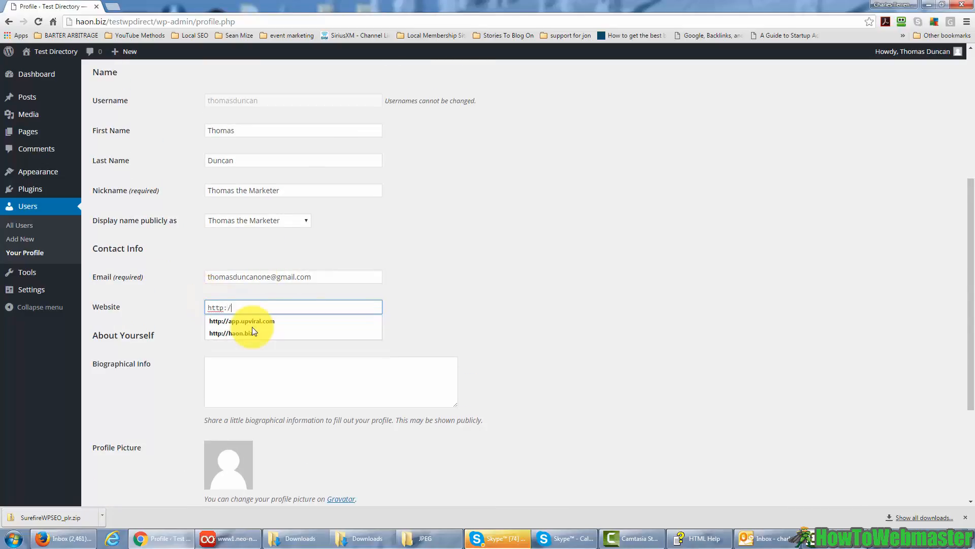
type("/ga")
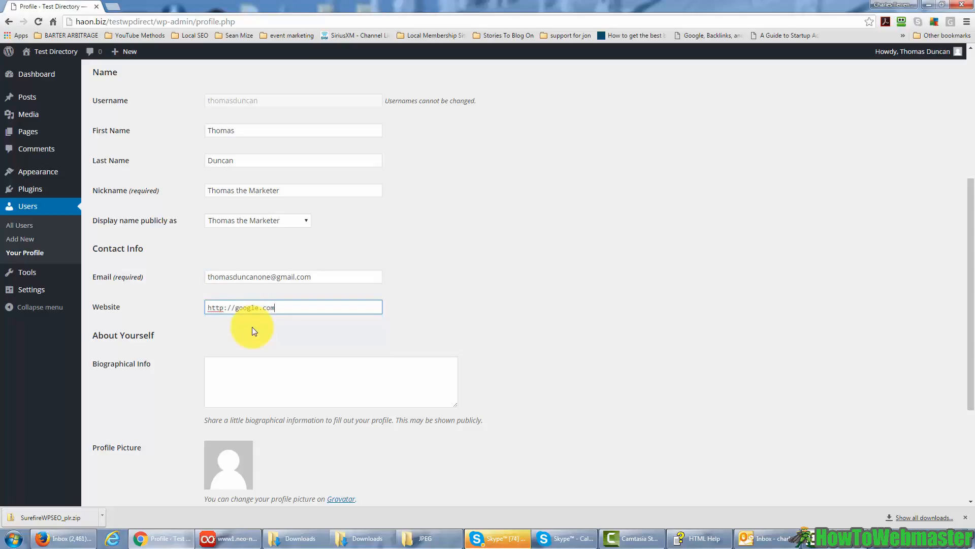
left_click(246, 327)
Step: Look over the biography, profile picture and account management sections, and save the updated profile
scroll(249, 325, "down", 2)
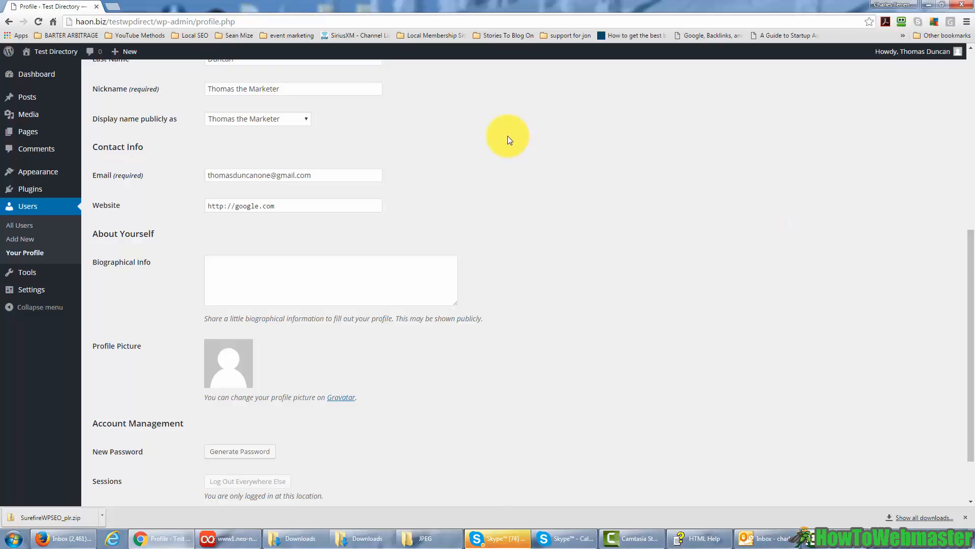
scroll(508, 136, "down", 3)
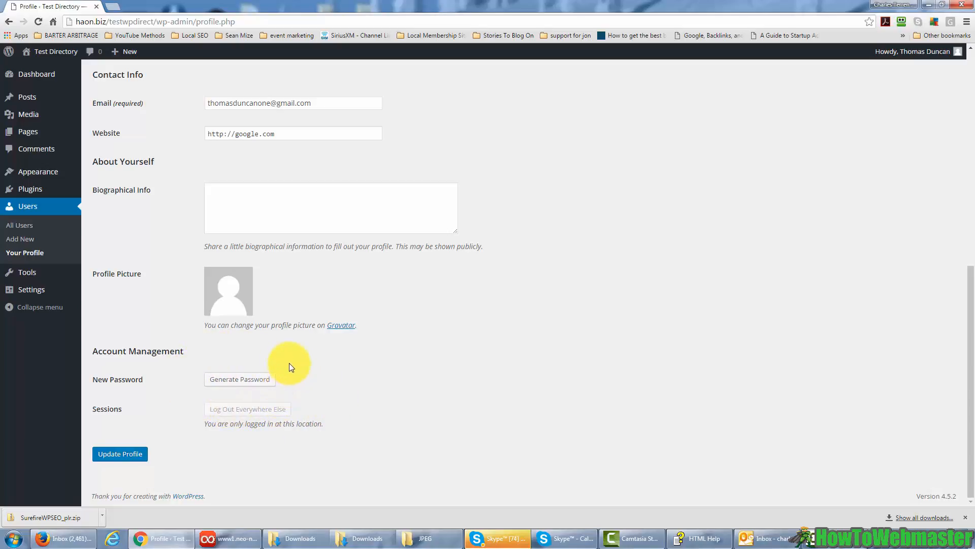
right_click(272, 401)
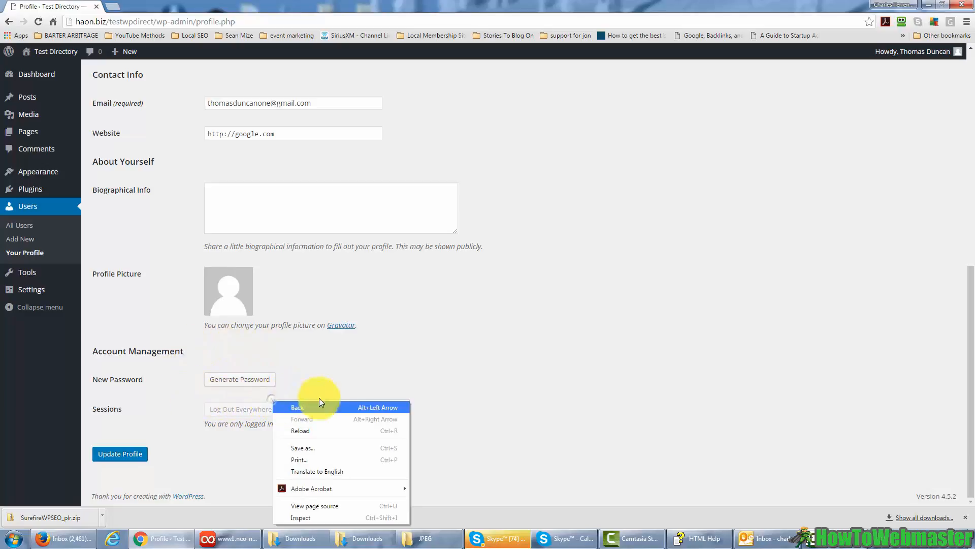
left_click(373, 372)
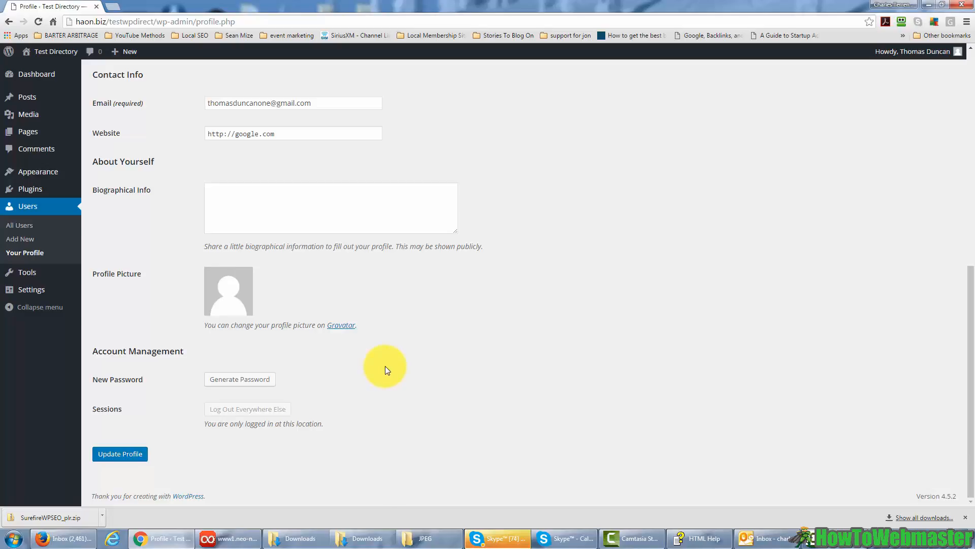
scroll(518, 254, "up", 2)
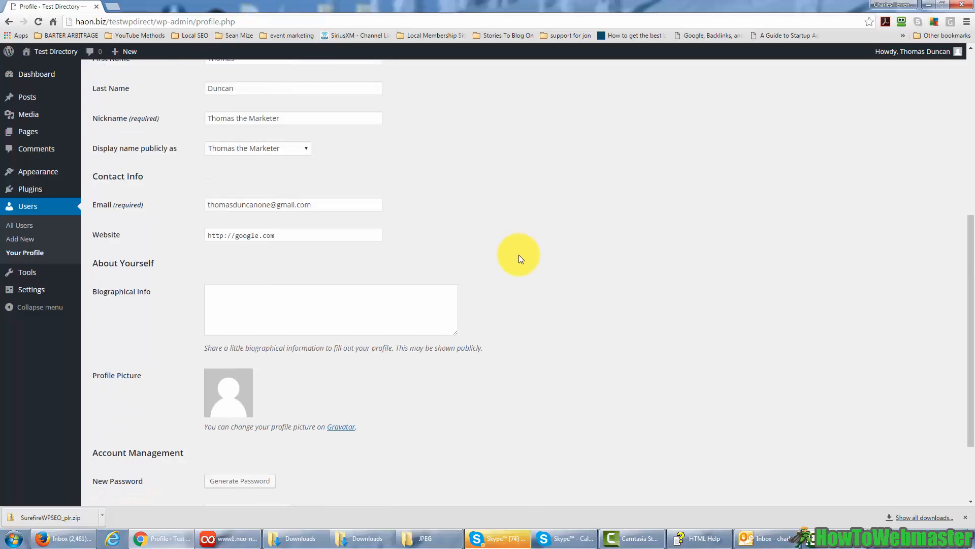
scroll(519, 255, "down", 2)
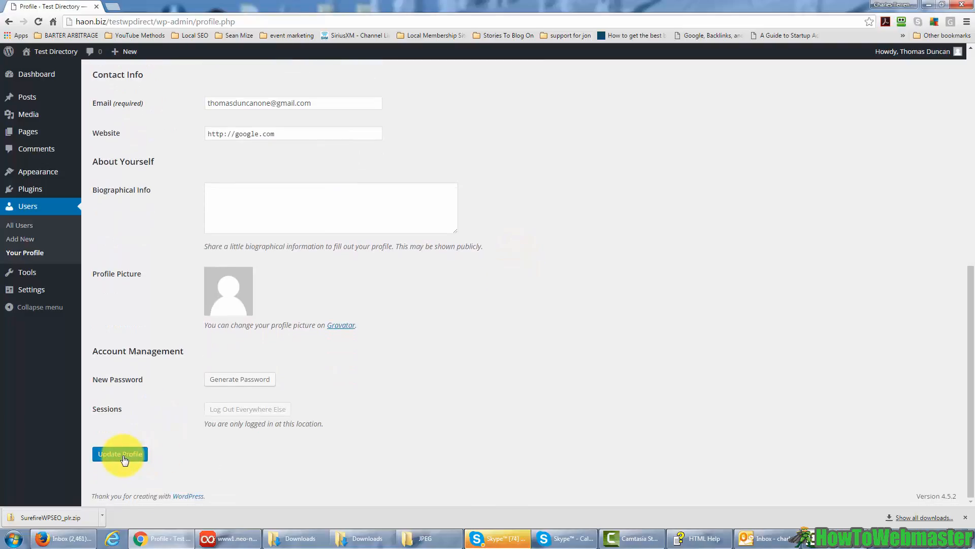
left_click(124, 456)
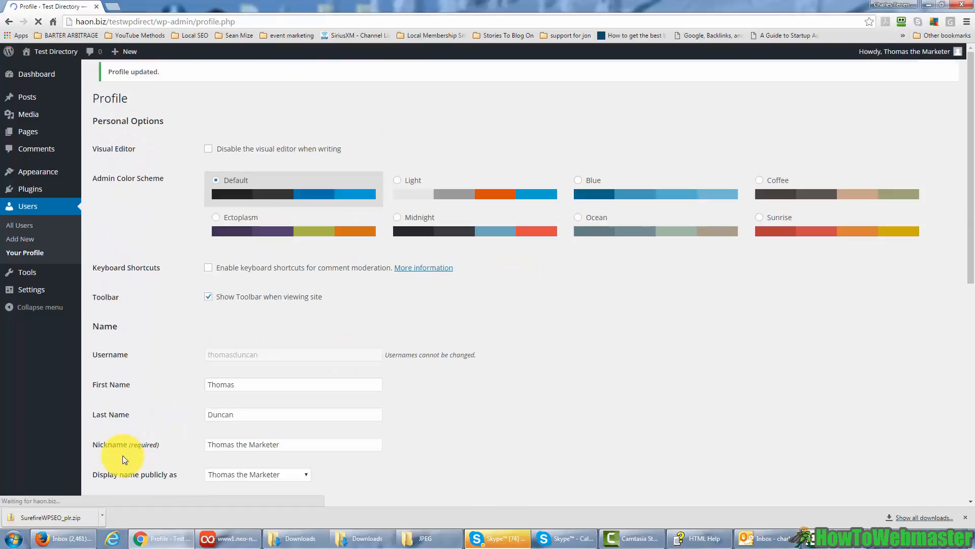
scroll(480, 430, "down", 4)
scroll(477, 431, "down", 2)
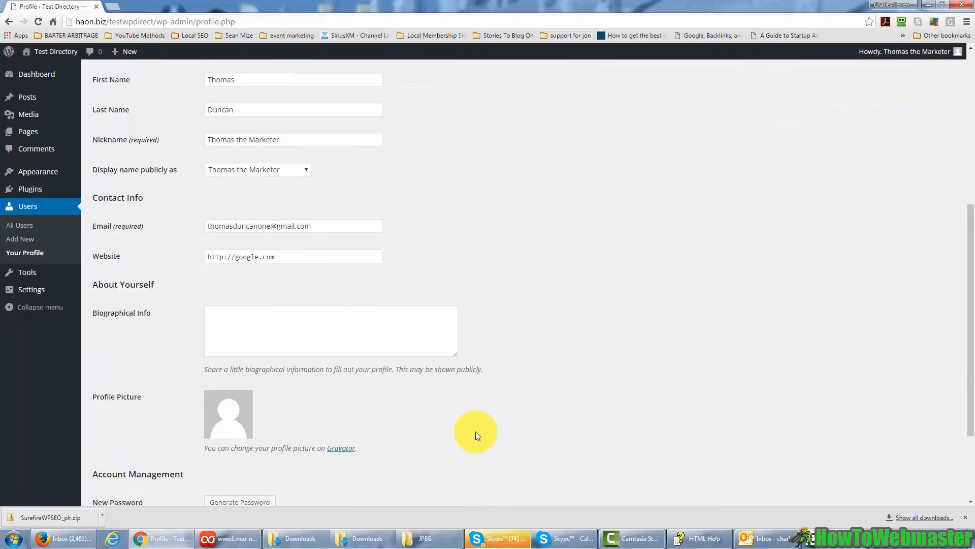
scroll(475, 431, "up", 6)
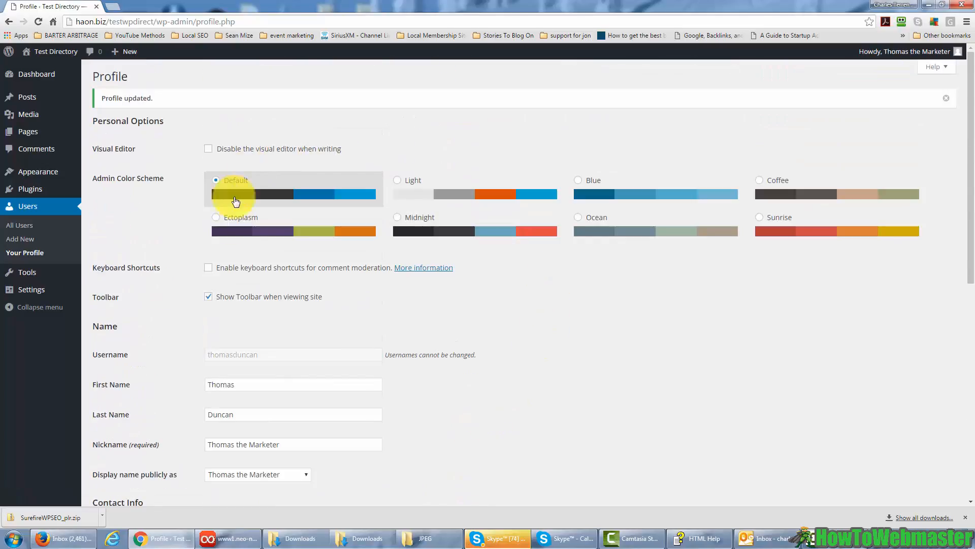
scroll(494, 391, "down", 2)
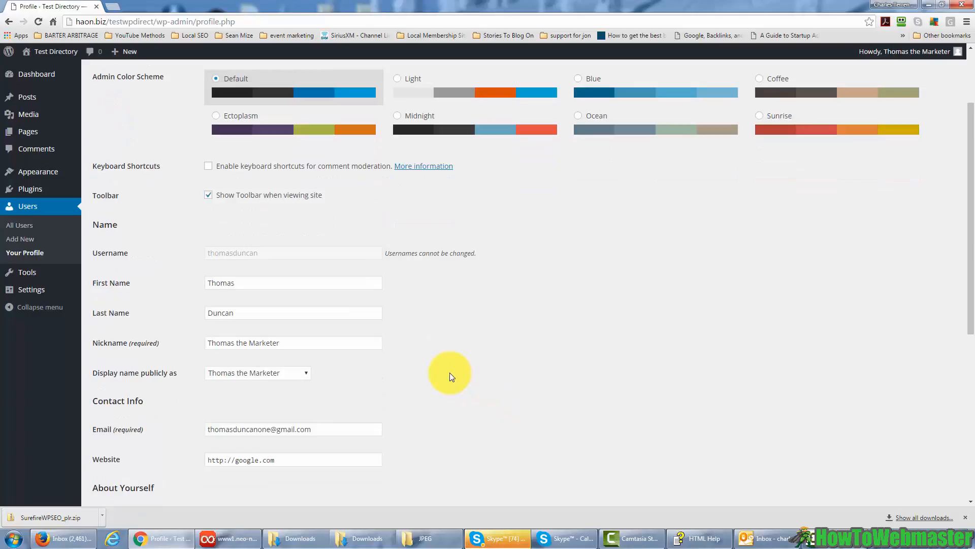
scroll(450, 377, "down", 1)
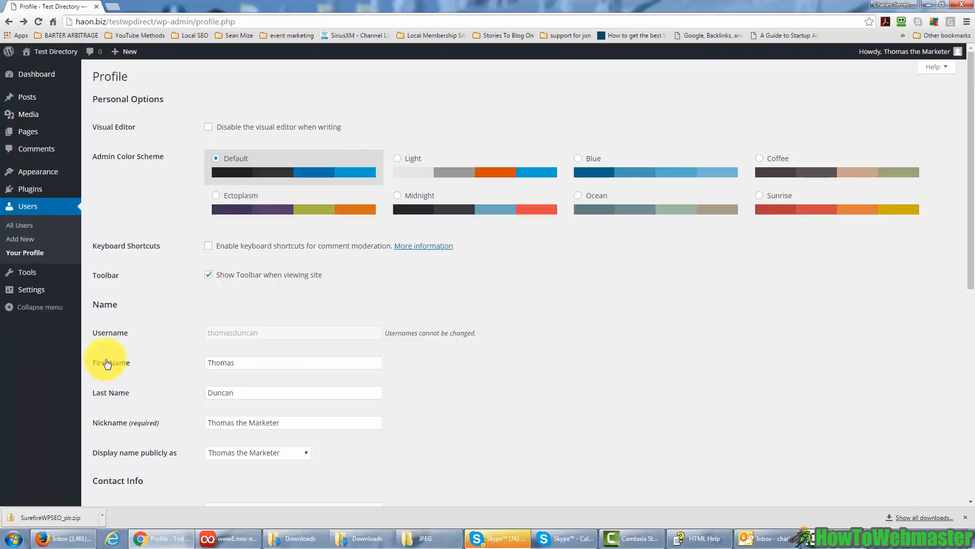
Step: Change the general site title to "Testing for Wordpress Installation" and rewrite the tagline to say the site is set up temporarily for a Wordpress course
left_click(33, 292)
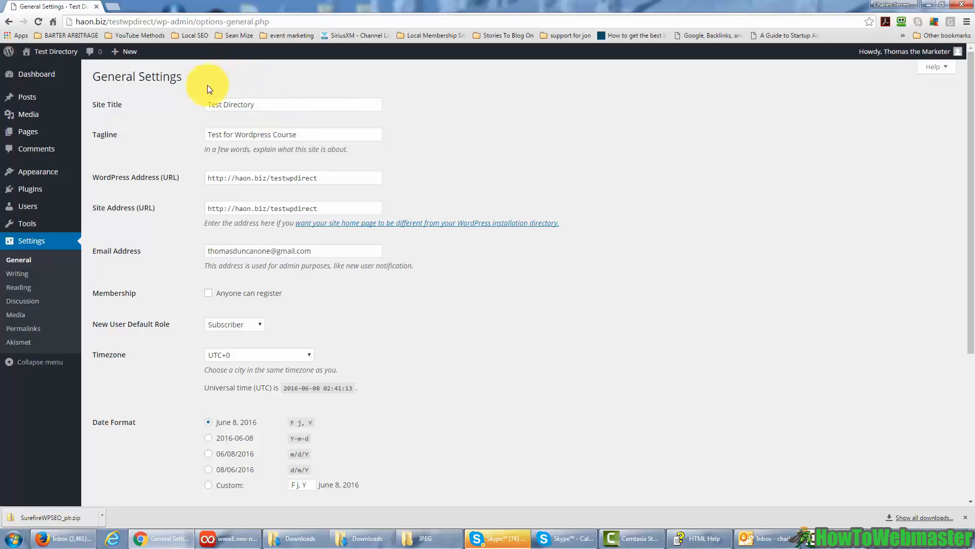
left_click_drag(273, 103, 192, 109)
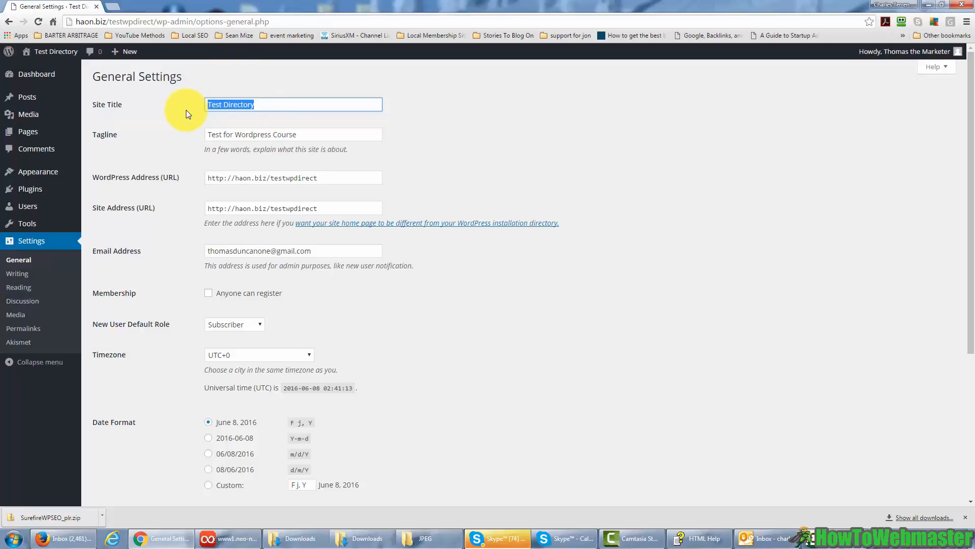
type("Testing for Wordpress Installation")
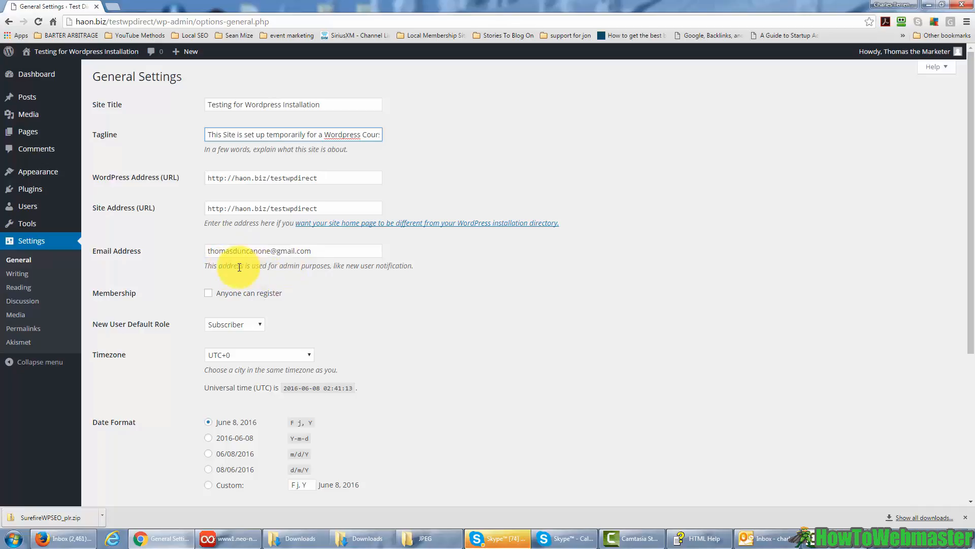
left_click(335, 273)
Step: Examine the Anyone can register membership option and the choices for the New User Default Role
scroll(334, 274, "down", 1)
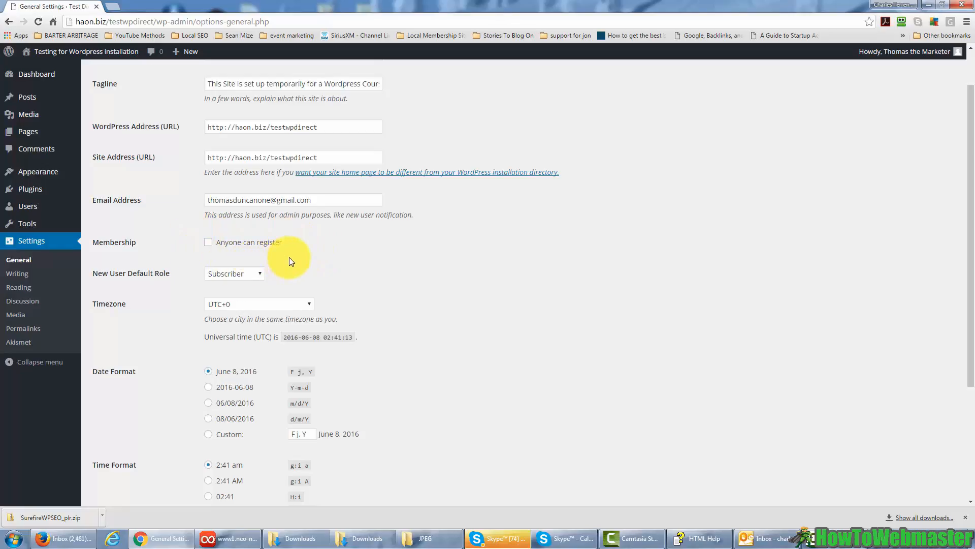
scroll(290, 257, "up", 1)
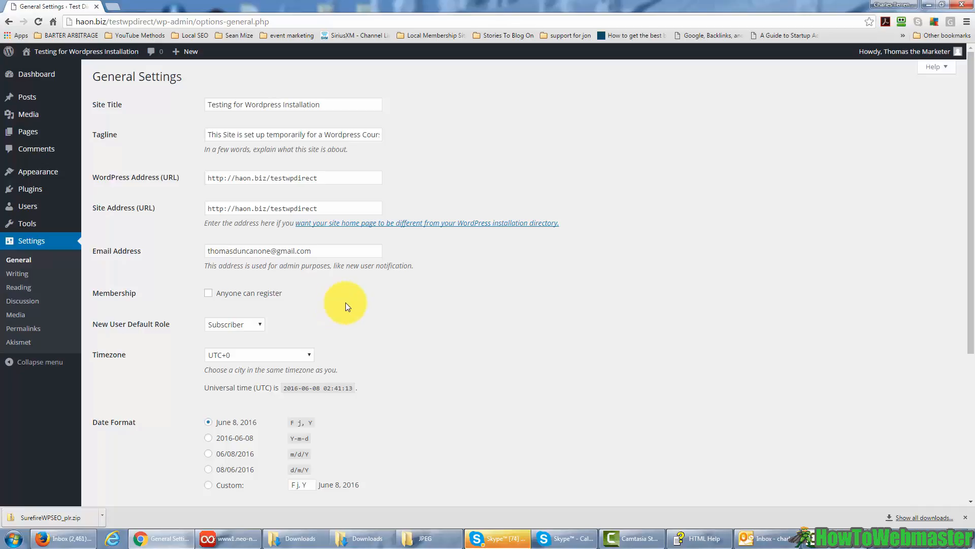
left_click(208, 293)
left_click(208, 293)
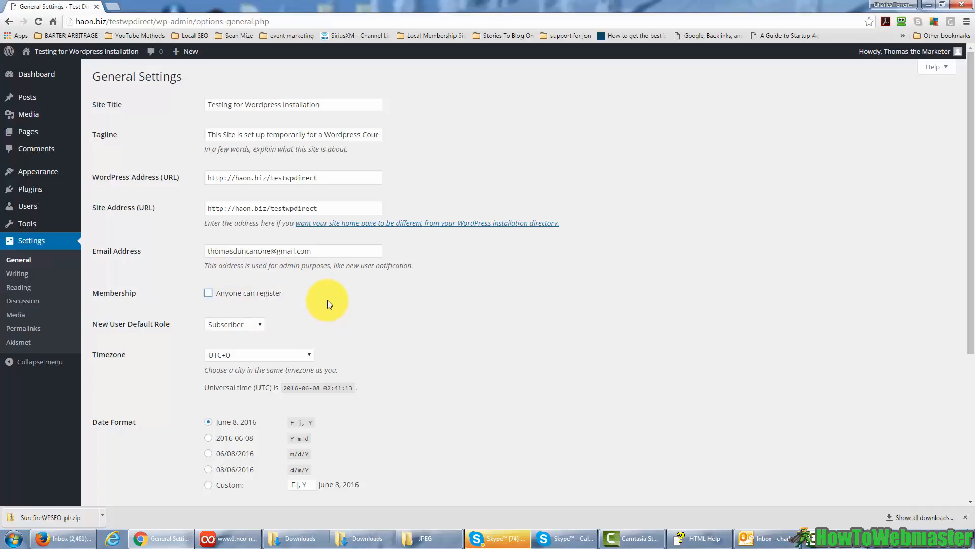
scroll(327, 299, "down", 1)
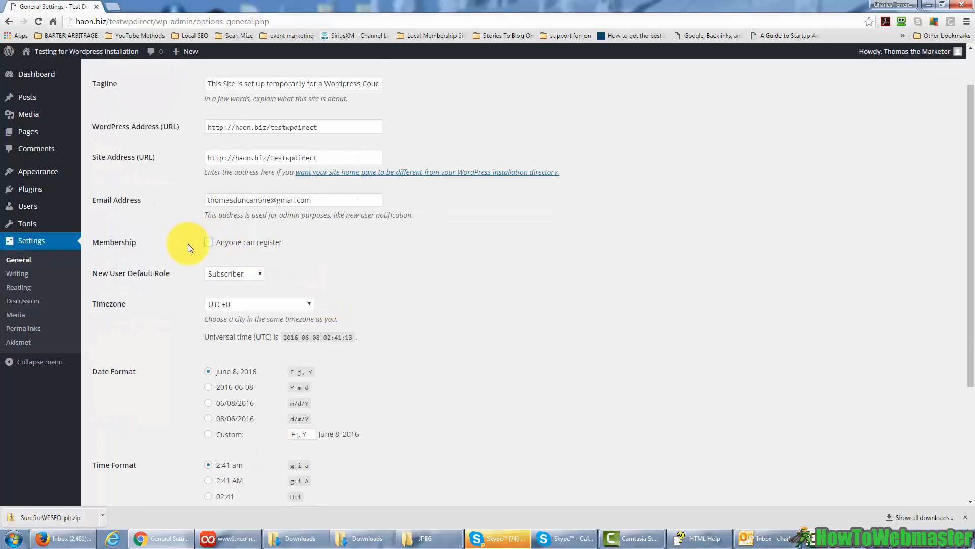
scroll(325, 265, "up", 1)
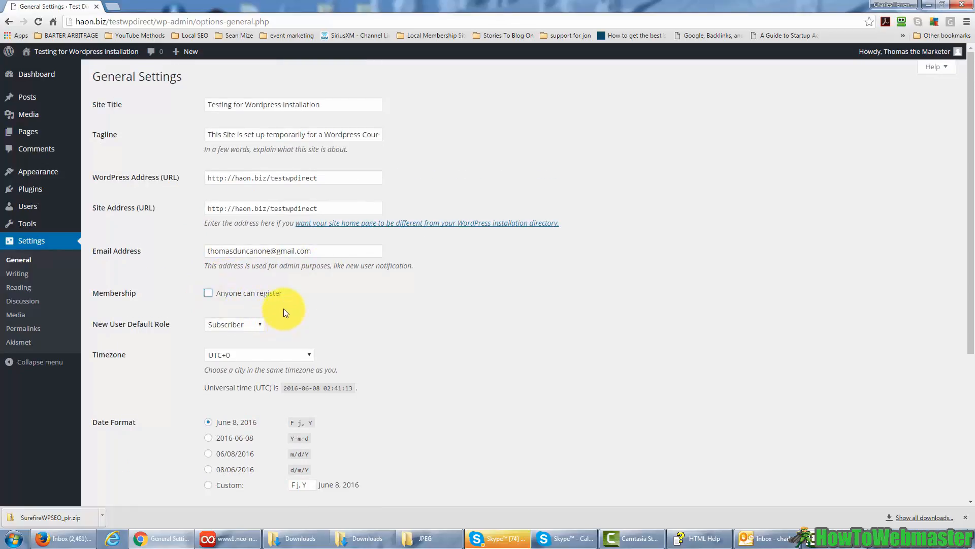
scroll(285, 308, "down", 1)
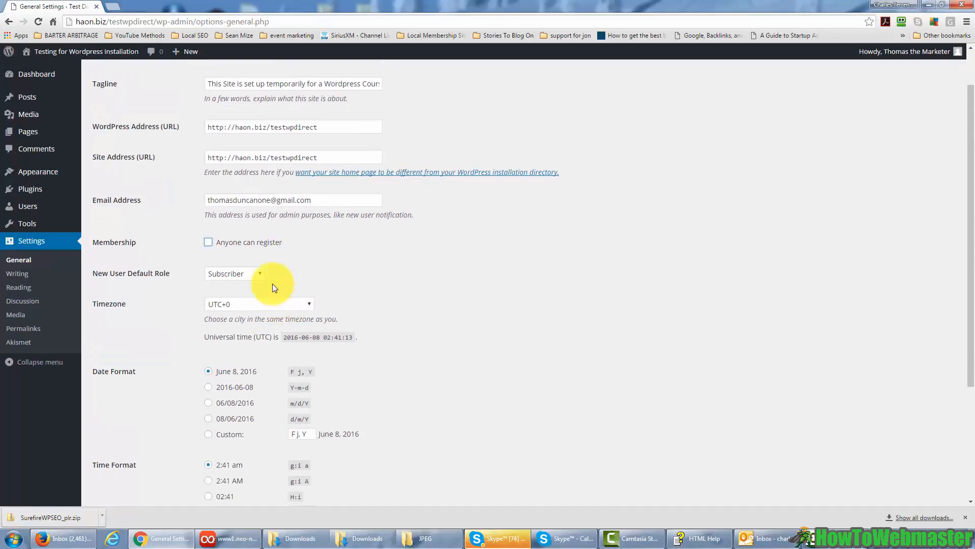
left_click(259, 274)
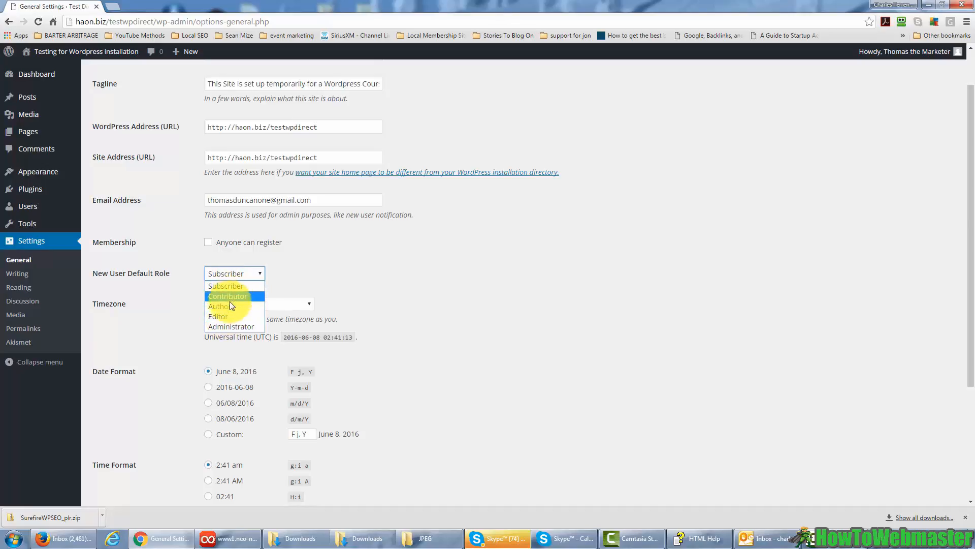
left_click(333, 270)
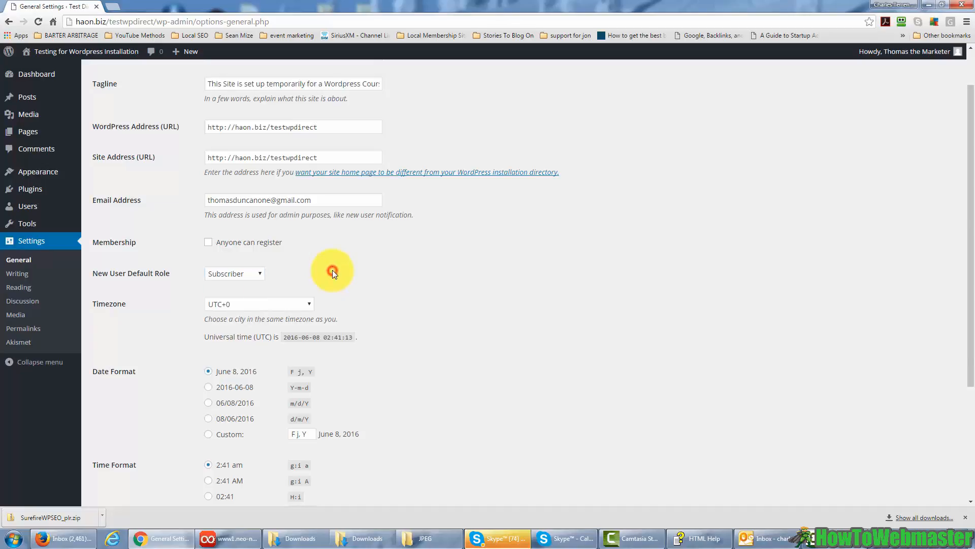
Step: Look up the UTC offset for New York City on Google and set the site timezone to UTC-4
scroll(331, 264, "down", 3)
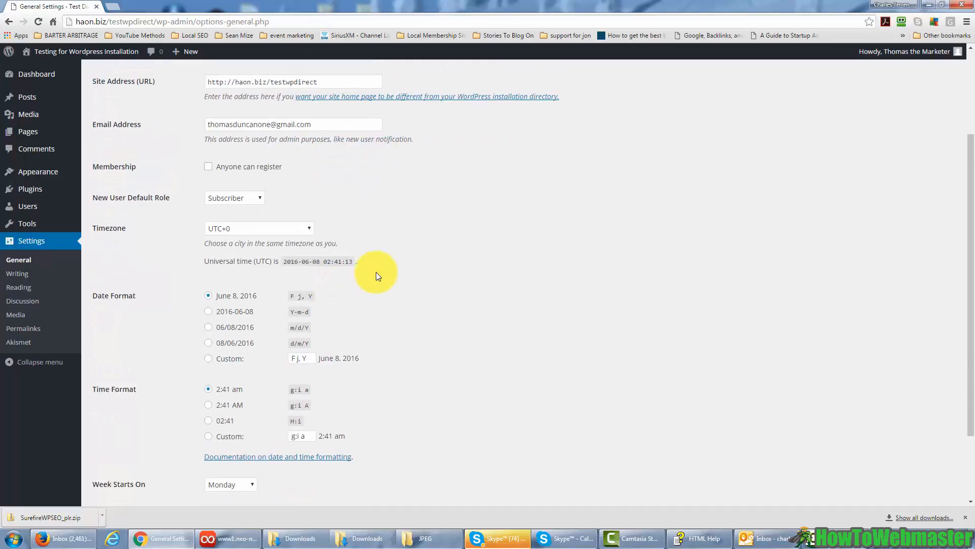
scroll(377, 276, "up", 1)
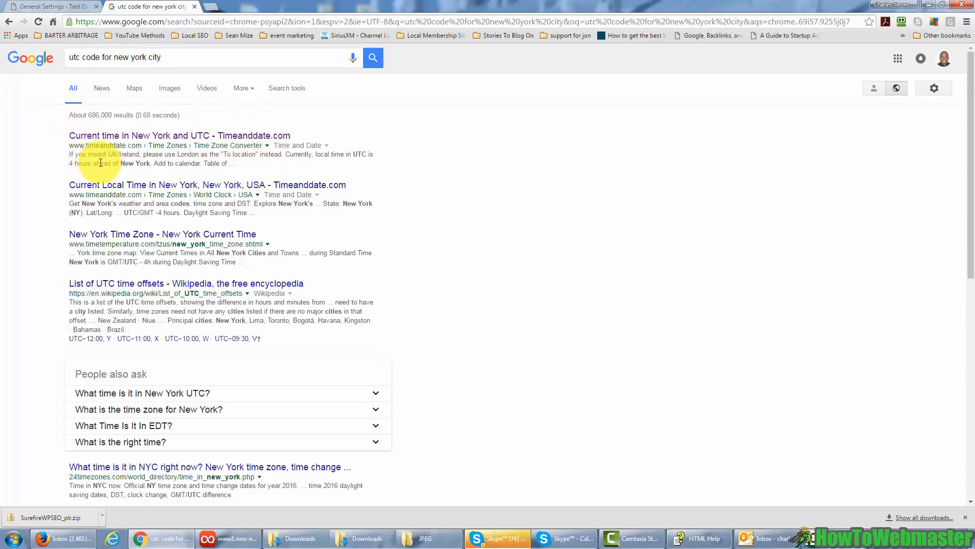
left_click(179, 136)
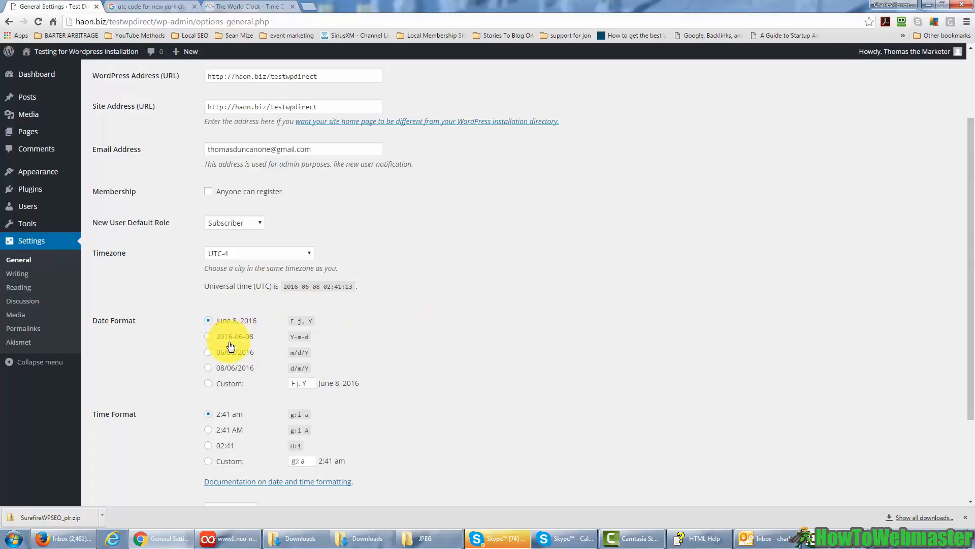
Step: Set the week to start on Sunday and save the general settings
scroll(393, 320, "down", 3)
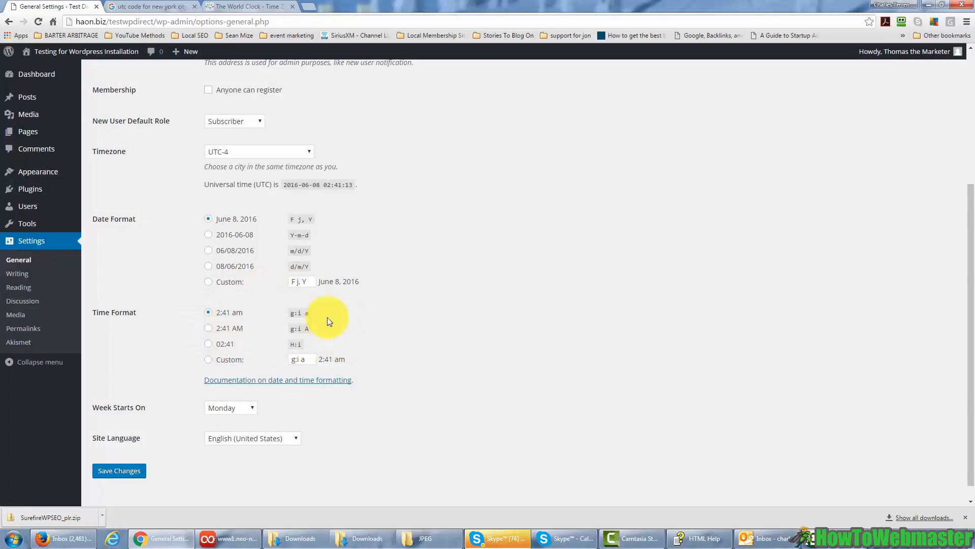
scroll(402, 338, "down", 1)
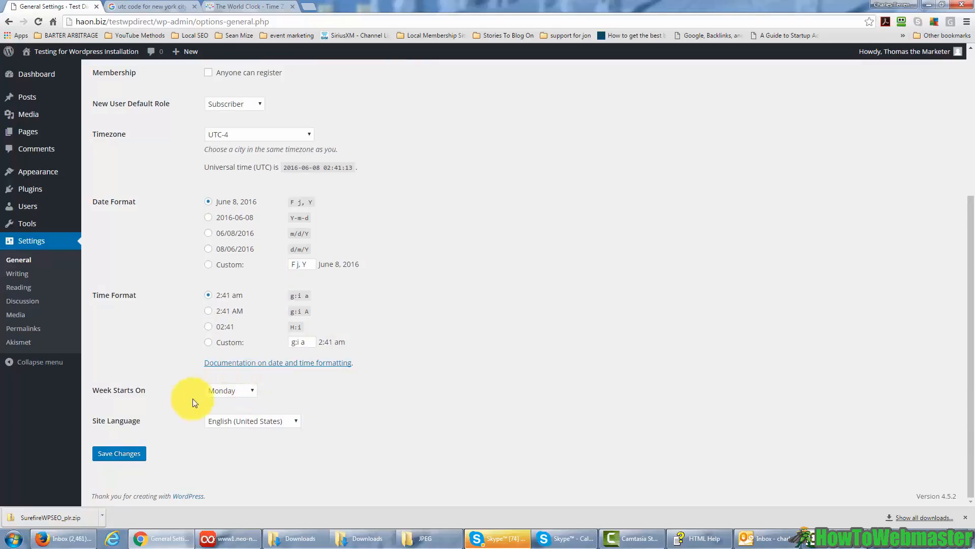
left_click(252, 389)
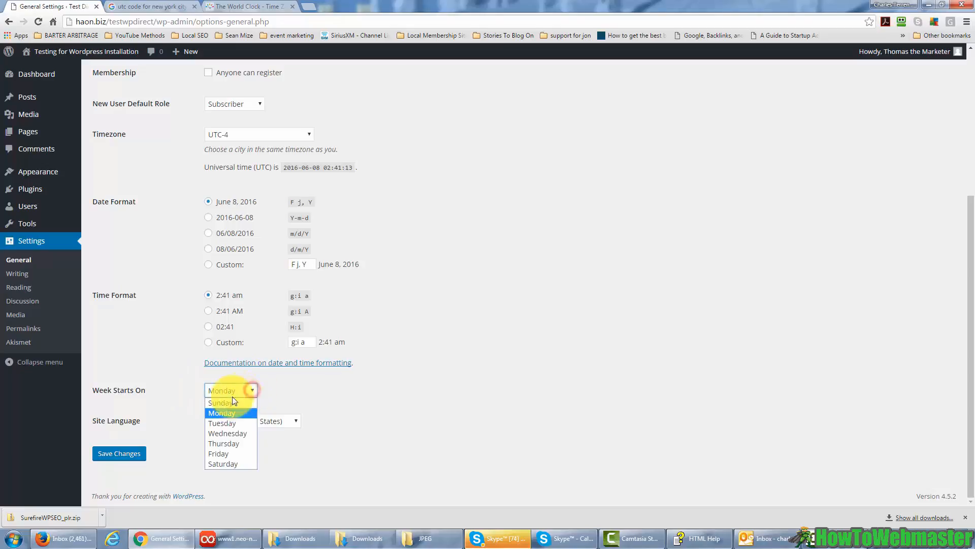
left_click(226, 404)
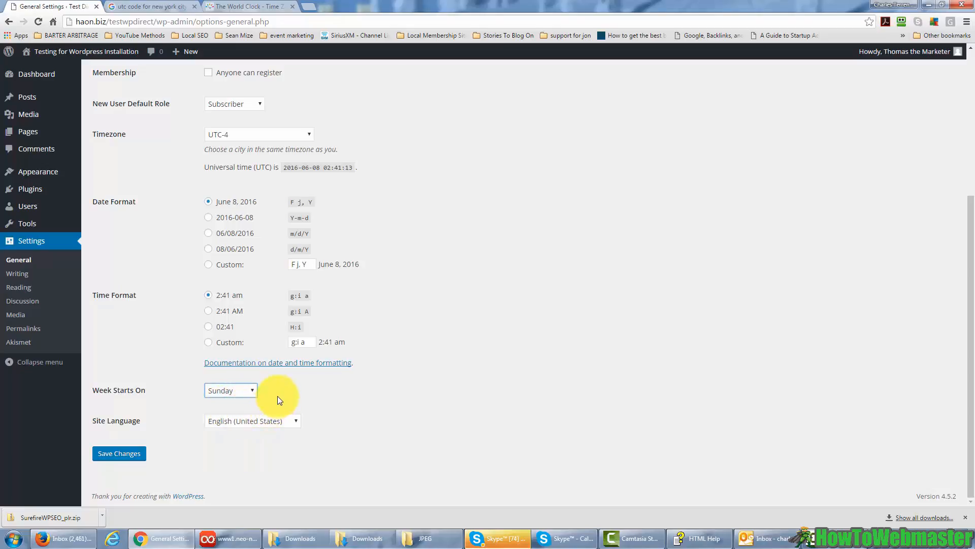
scroll(389, 401, "up", 2)
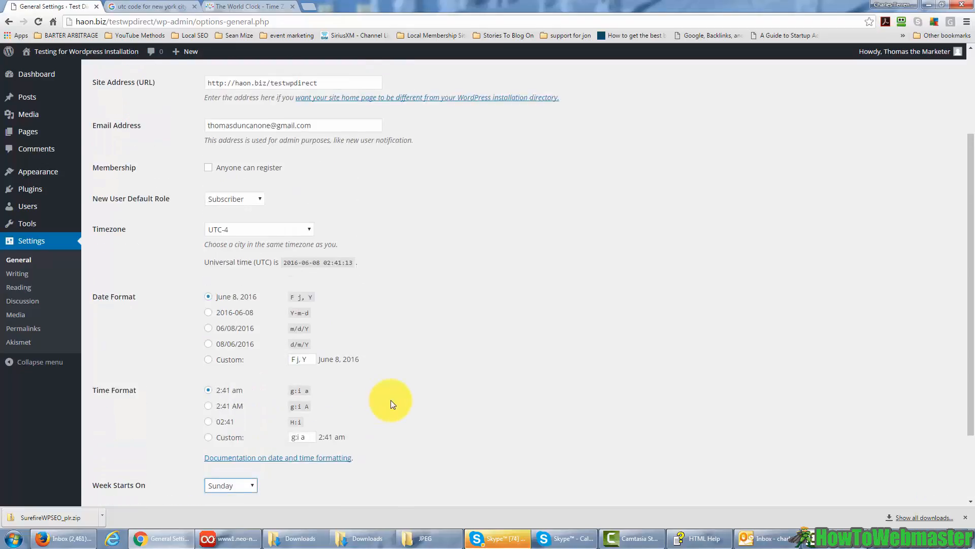
scroll(391, 398, "down", 2)
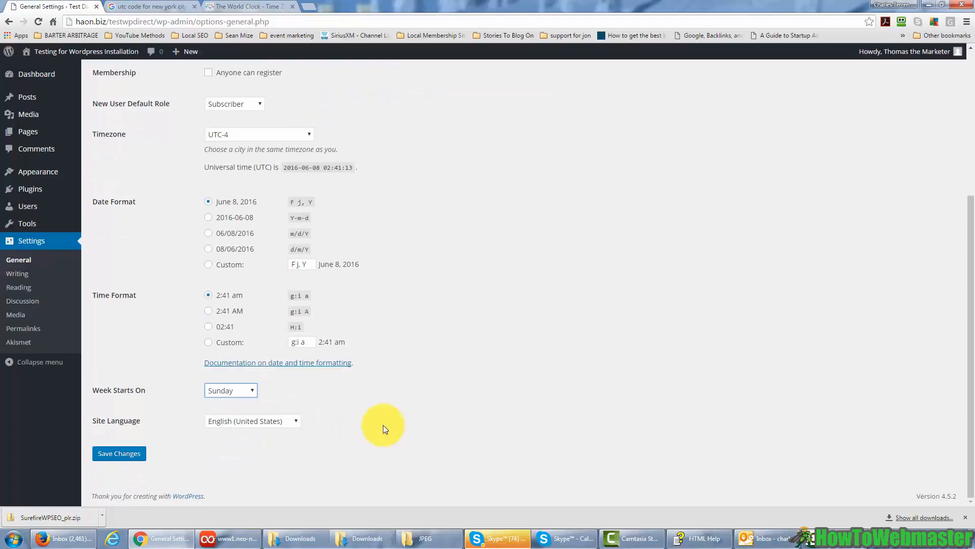
left_click(129, 454)
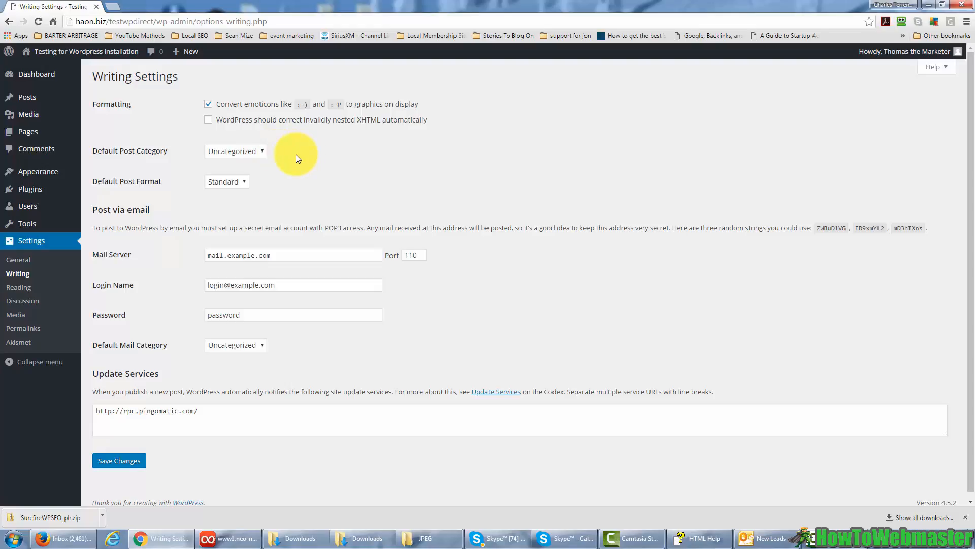
Step: Check the default post category and post format choices in the writing settings, and save the page
left_click(260, 149)
left_click(260, 149)
scroll(298, 152, "down", 1)
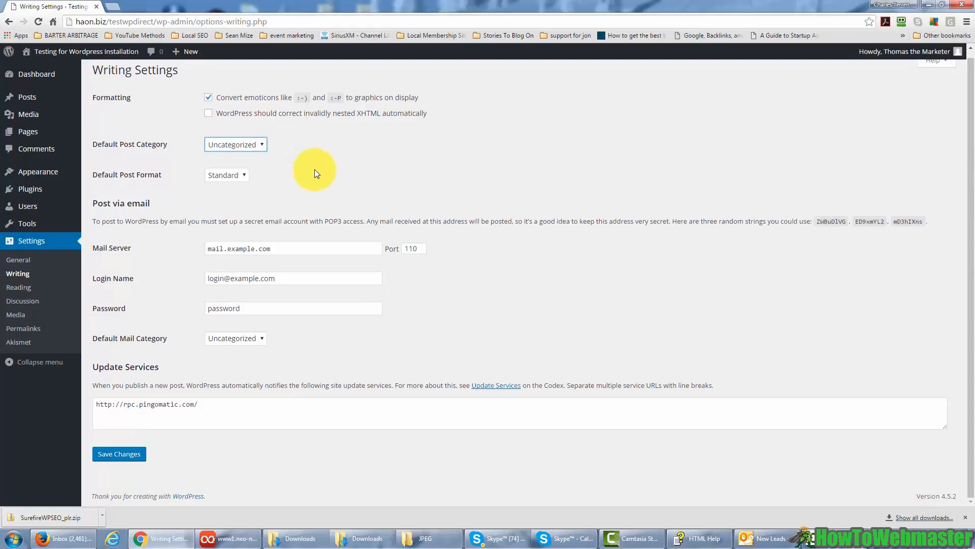
left_click(239, 175)
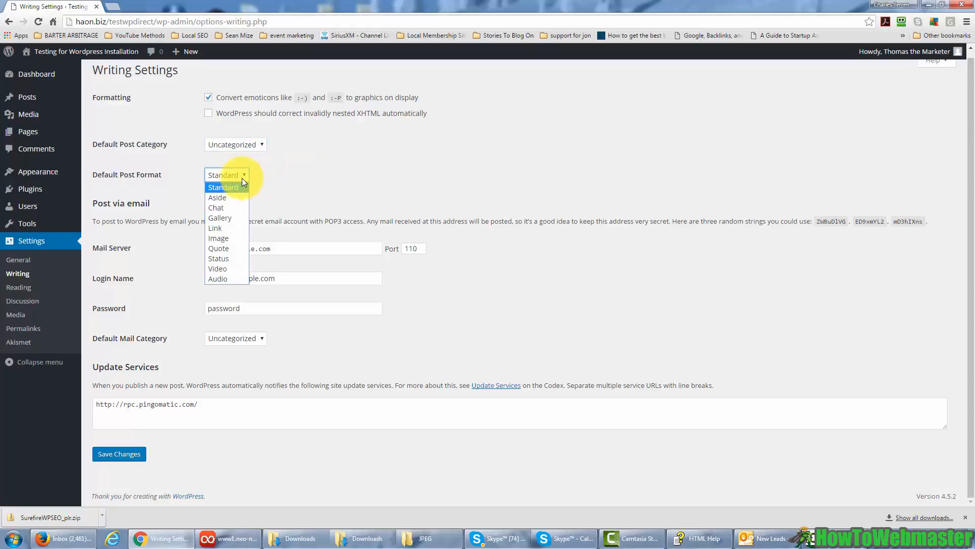
left_click(285, 179)
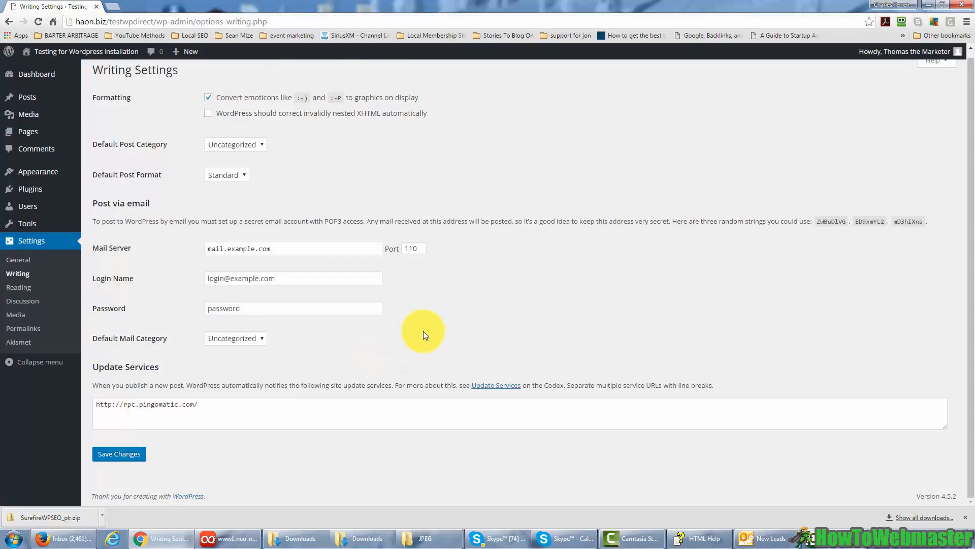
left_click(121, 454)
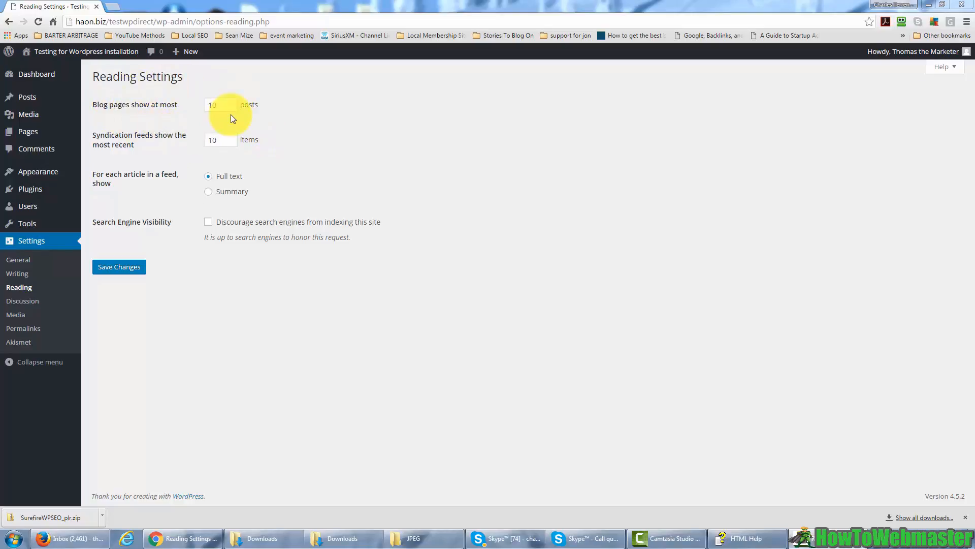
Step: Try 5 and 12 posts per blog page and Summary for feed articles, restoring 10 posts and Full text
left_click_drag(220, 105, 207, 108)
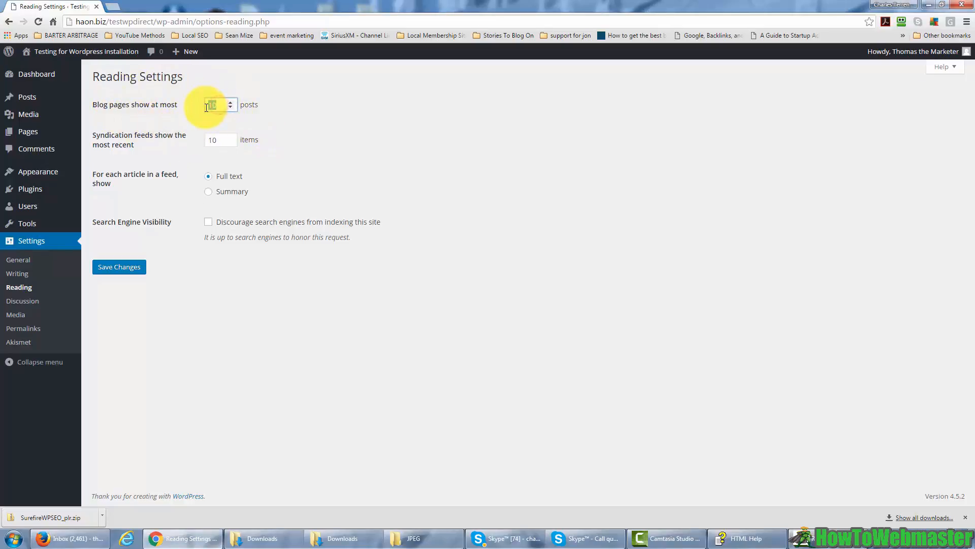
type("5")
key("BackSpace")
type("12")
type("10")
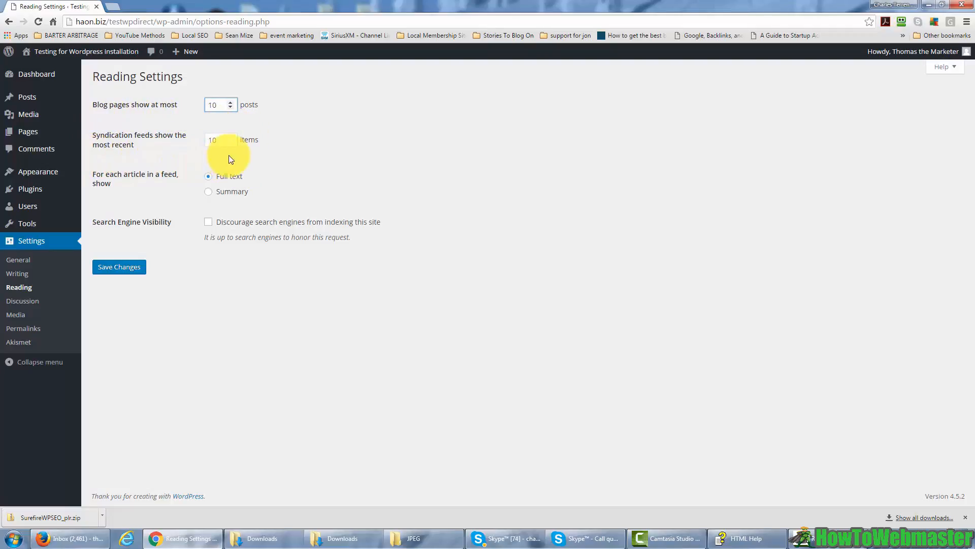
left_click(172, 160)
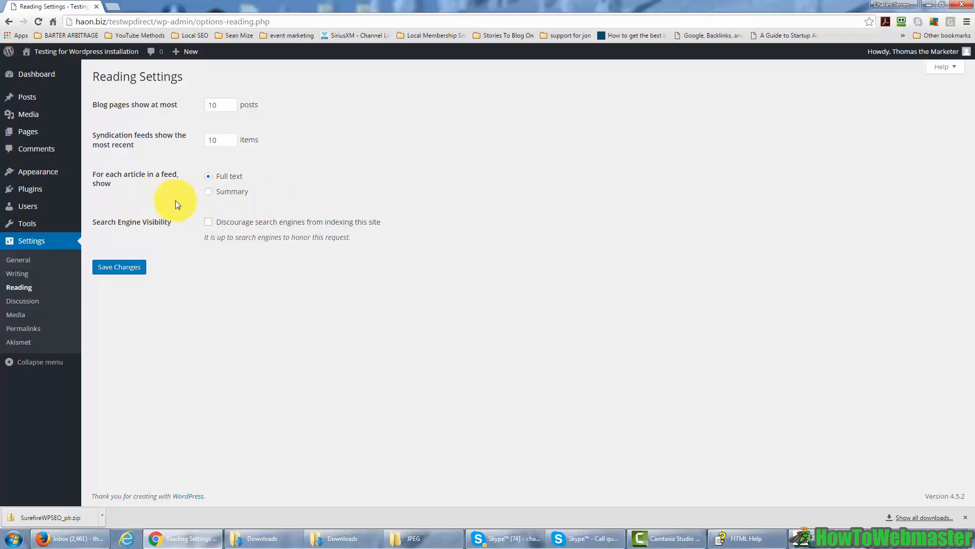
left_click(211, 193)
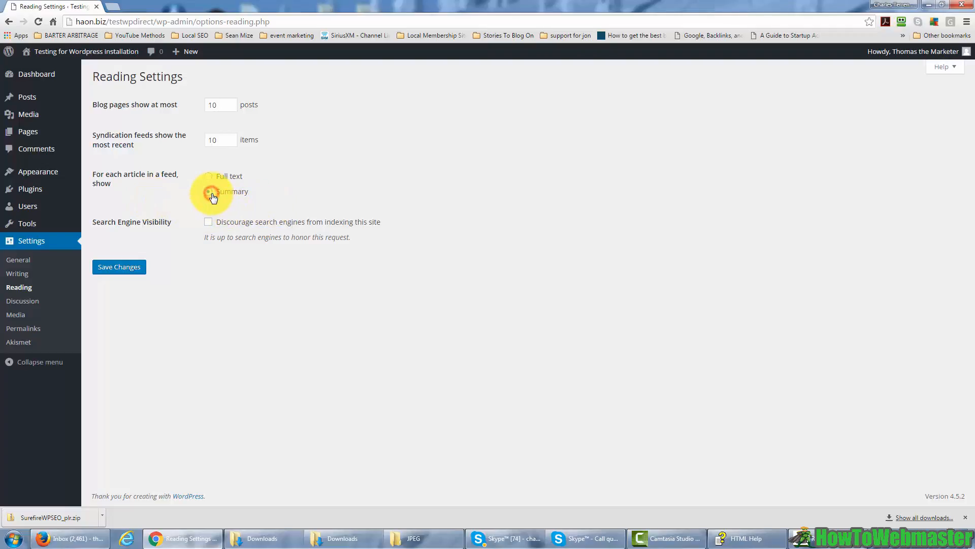
left_click(210, 178)
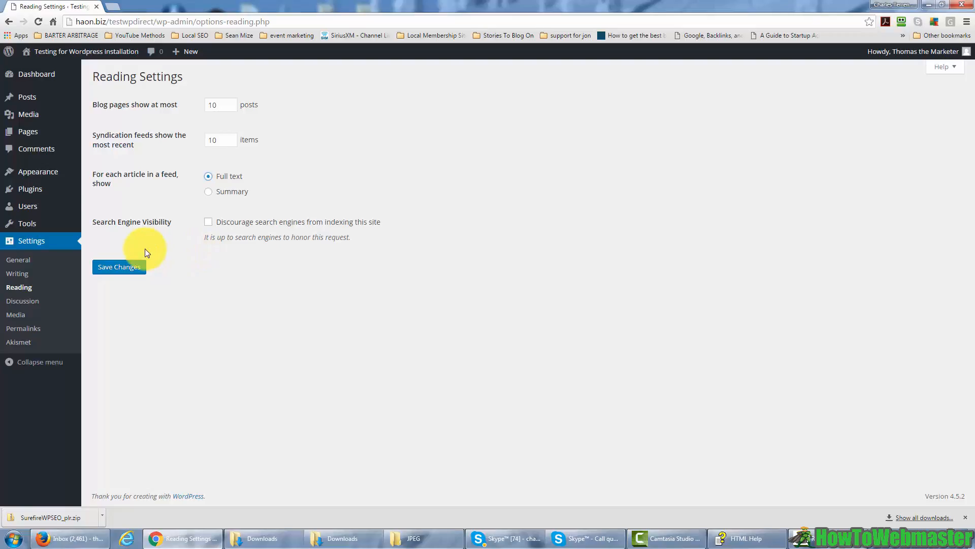
Step: Discourage search engines from indexing this site in the reading settings
right_click(254, 252)
left_click(205, 247)
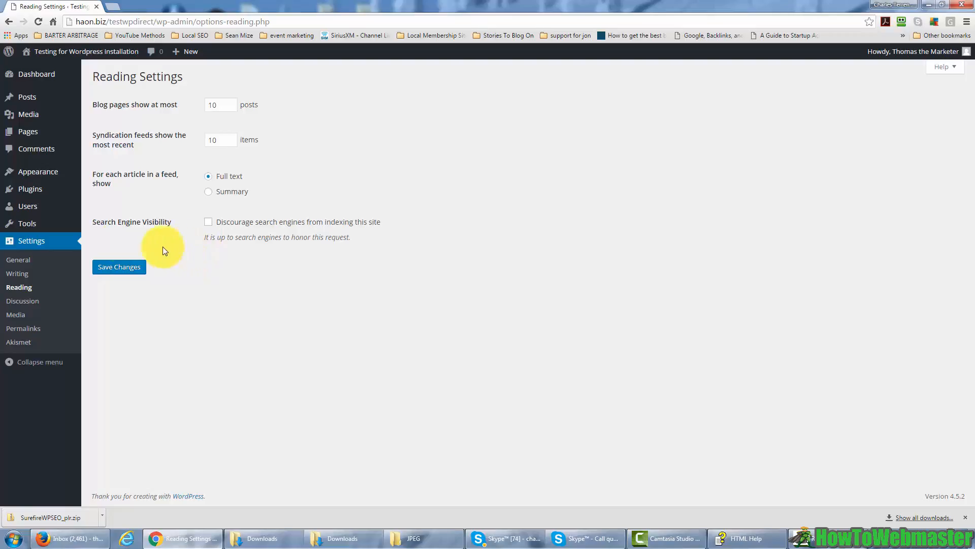
left_click(207, 224)
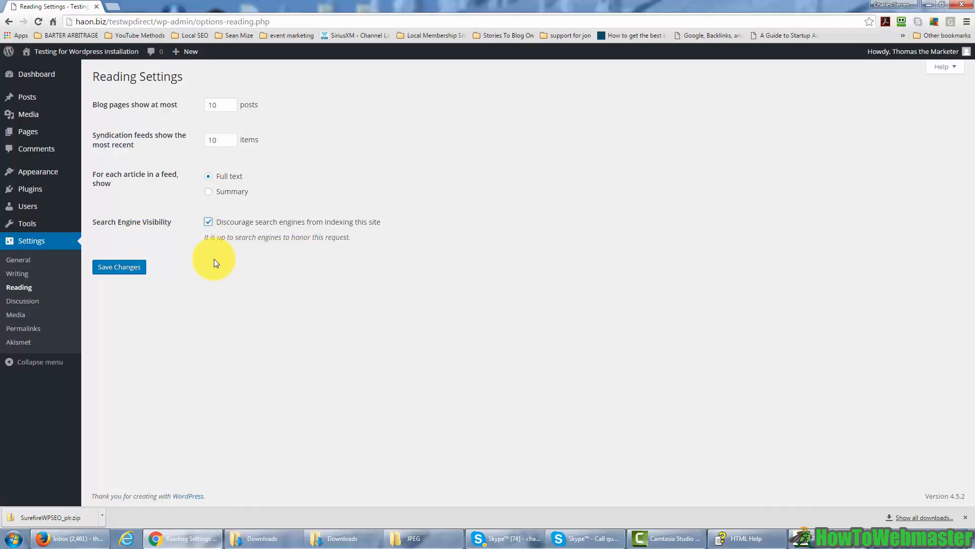
Step: Allow search engines to index this site again and save the reading settings
left_click(209, 222)
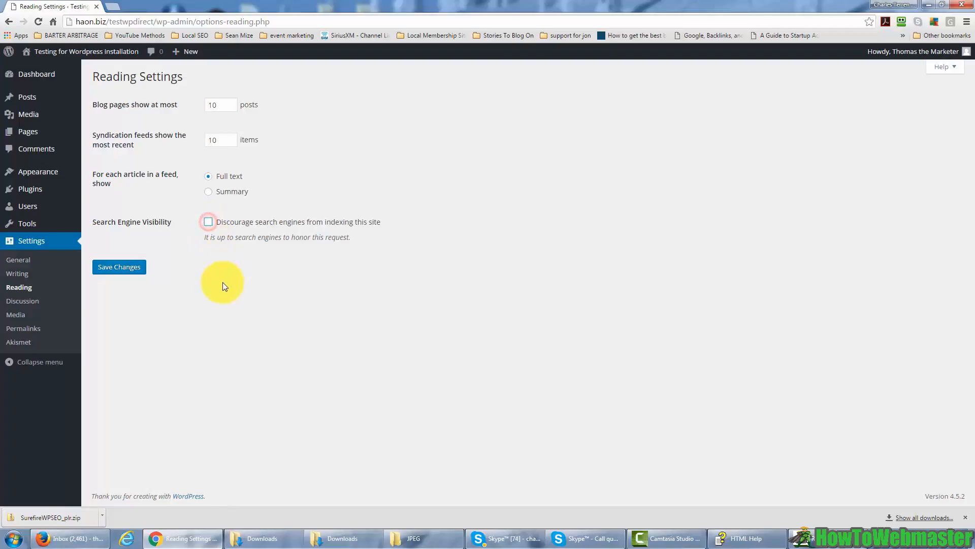
left_click(133, 268)
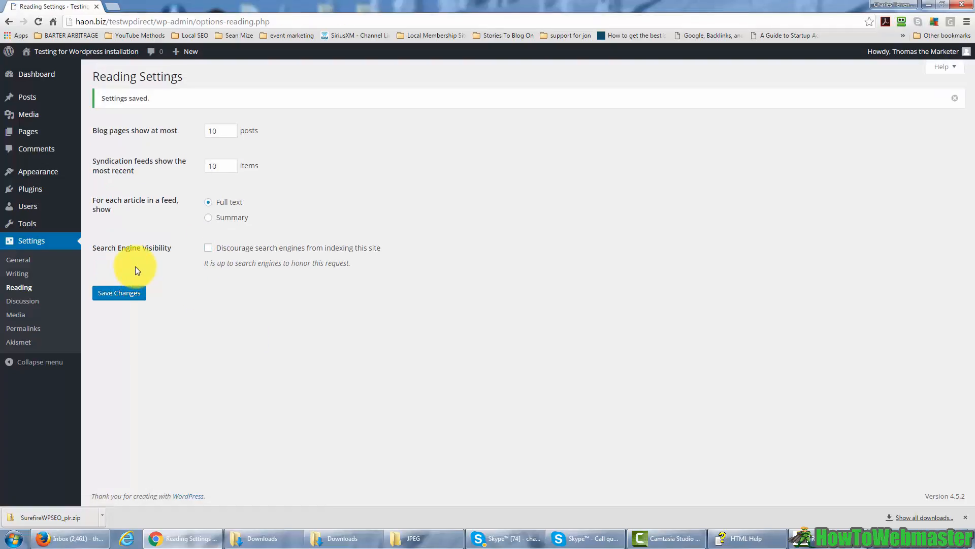
Step: Review the comment and moderation options in the discussion settings, and save the media settings with their default image sizes
left_click(33, 303)
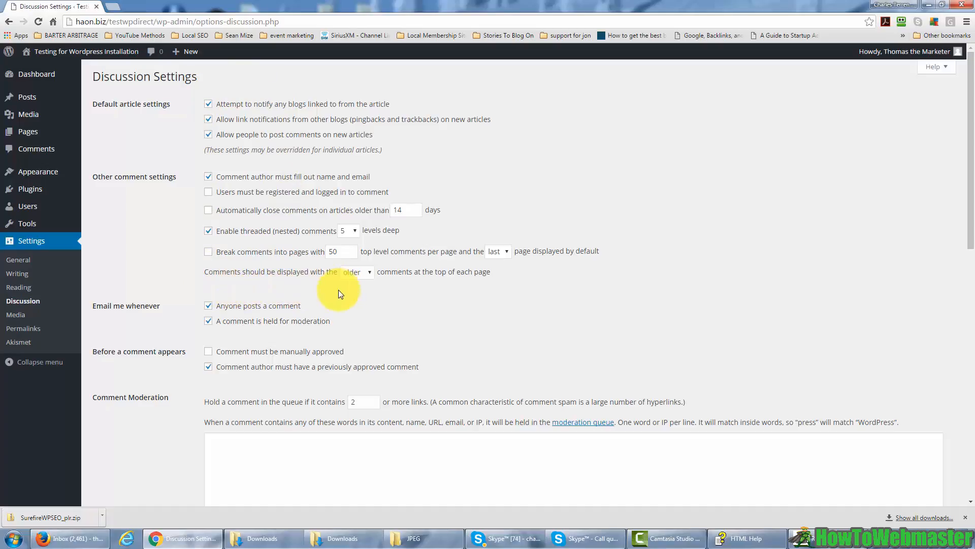
scroll(290, 288, "down", 1)
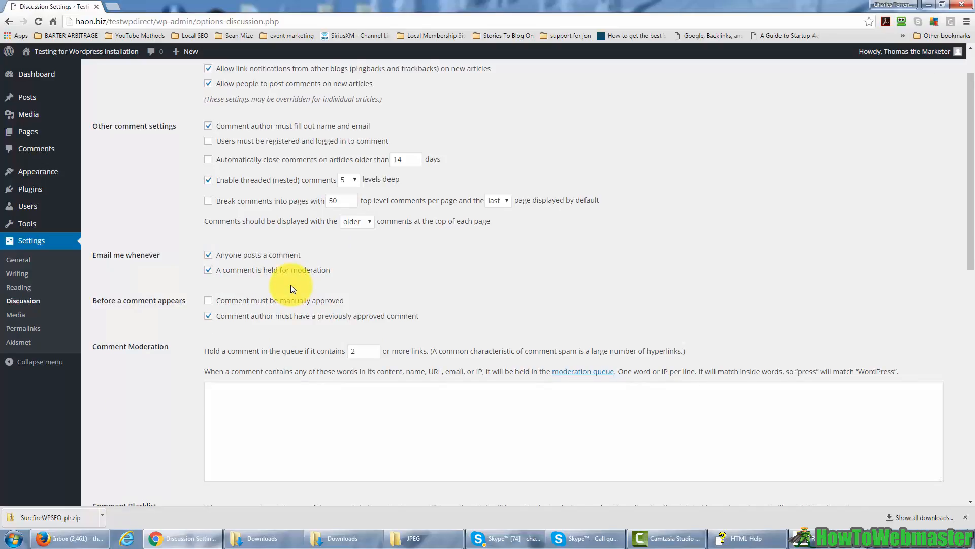
scroll(291, 287, "up", 1)
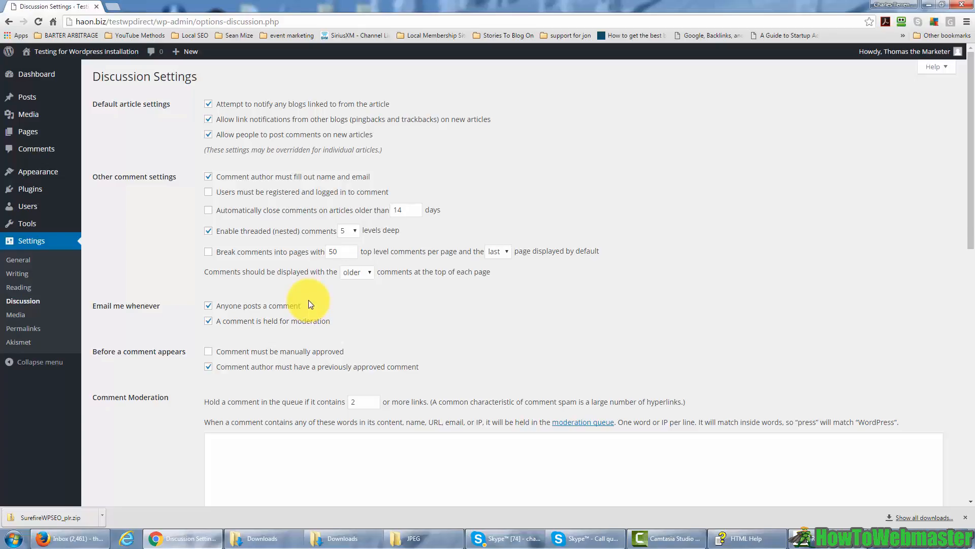
left_click(21, 315)
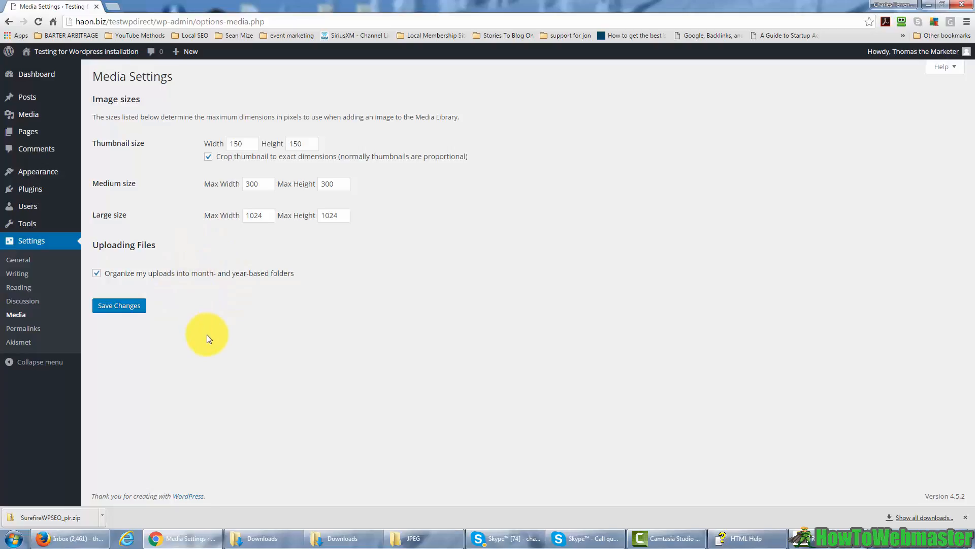
left_click(129, 307)
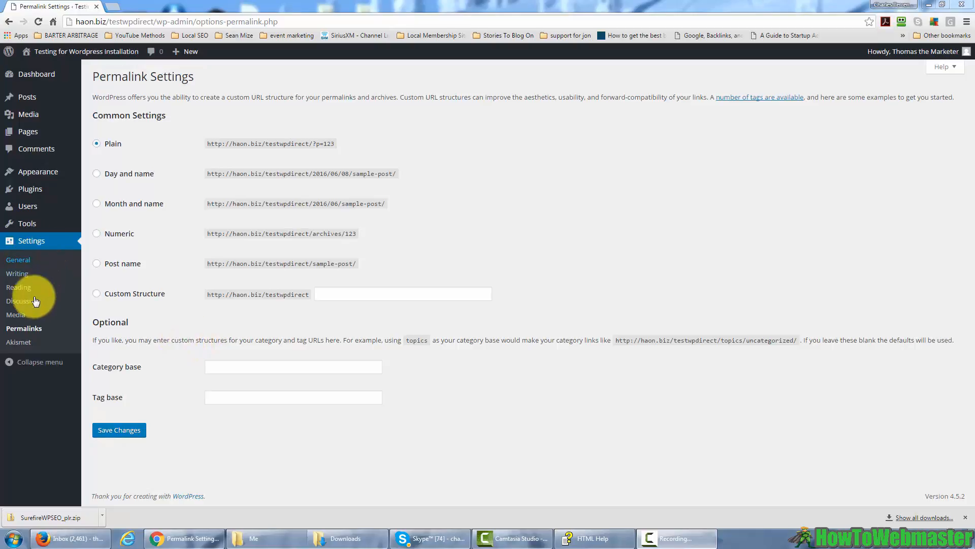
Step: Try Custom Structure in the permalink settings, and choose the Post name structure instead
left_click(32, 328)
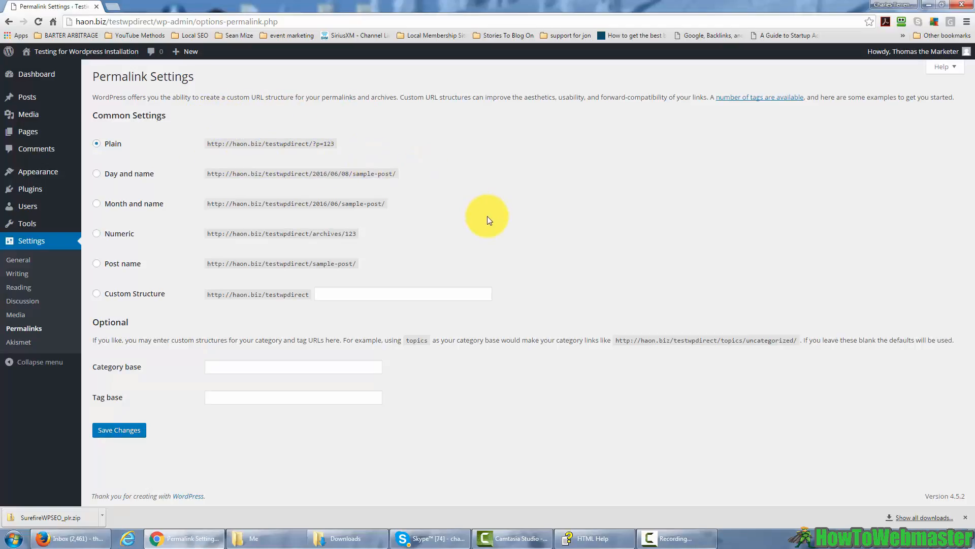
left_click(96, 294)
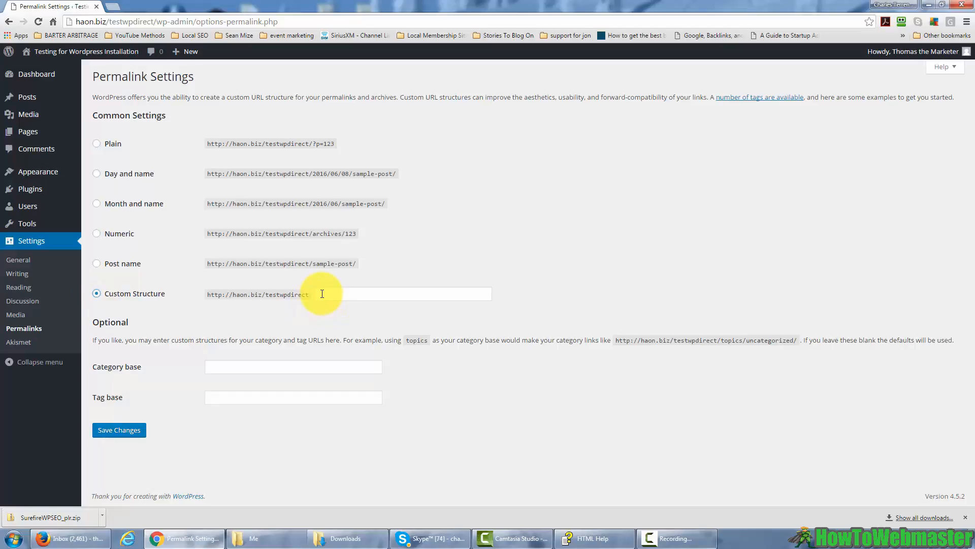
left_click(322, 294)
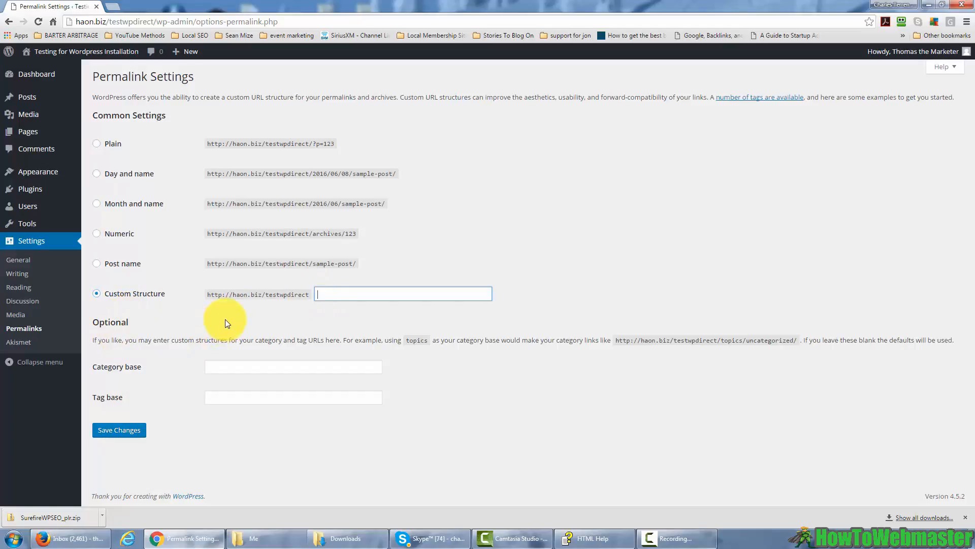
left_click(96, 263)
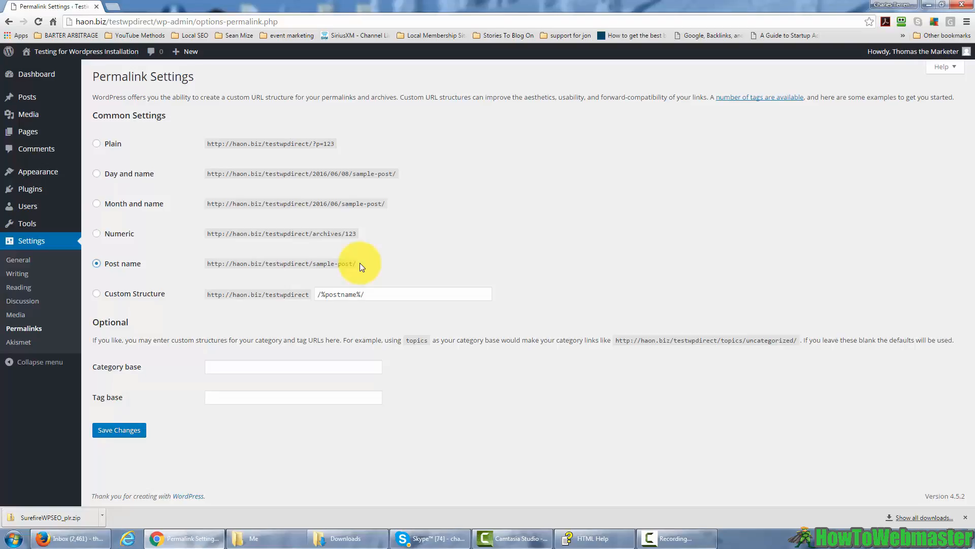
left_click_drag(205, 261, 355, 265)
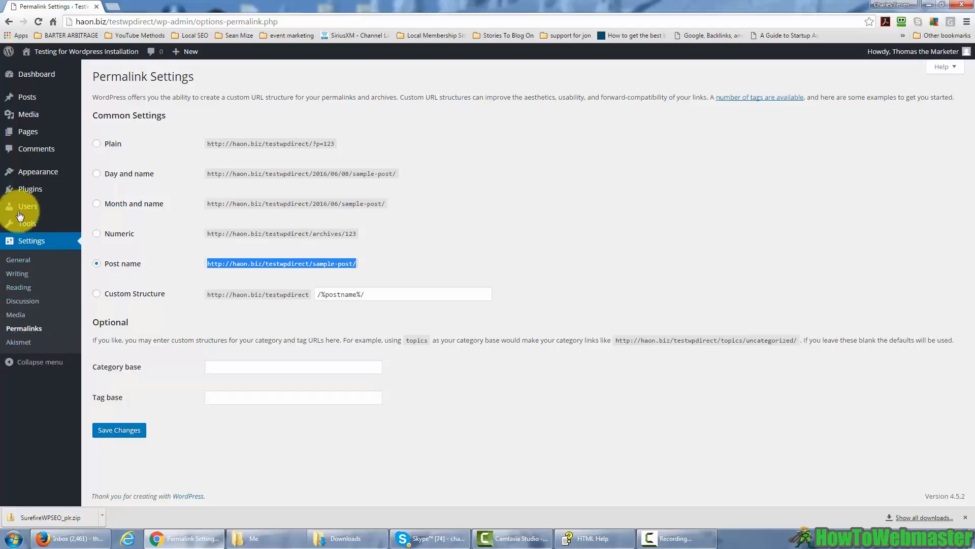
mouse_move(20, 191)
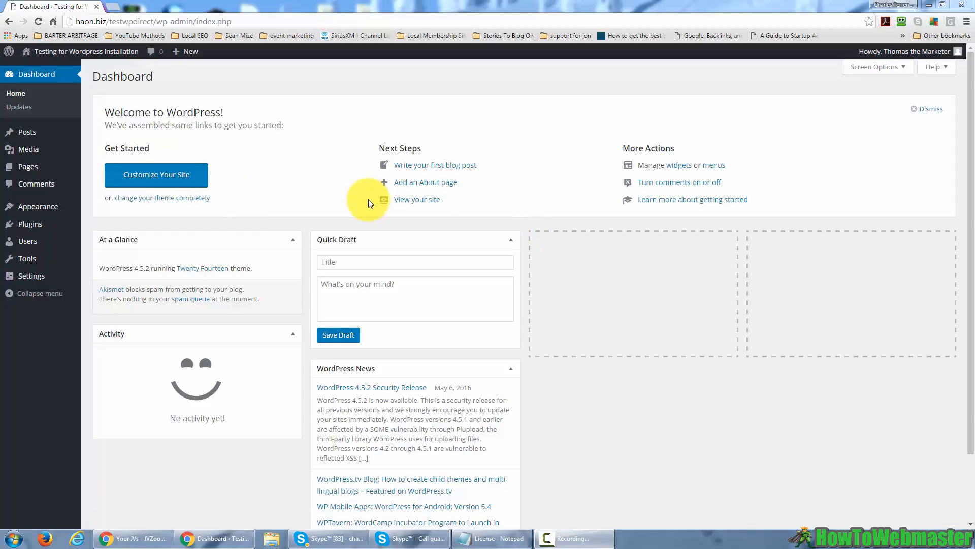
Step: Upload all eight images from the Sample Pictures folder, Chrysanthemum through Tulips, to the media library
left_click(36, 152)
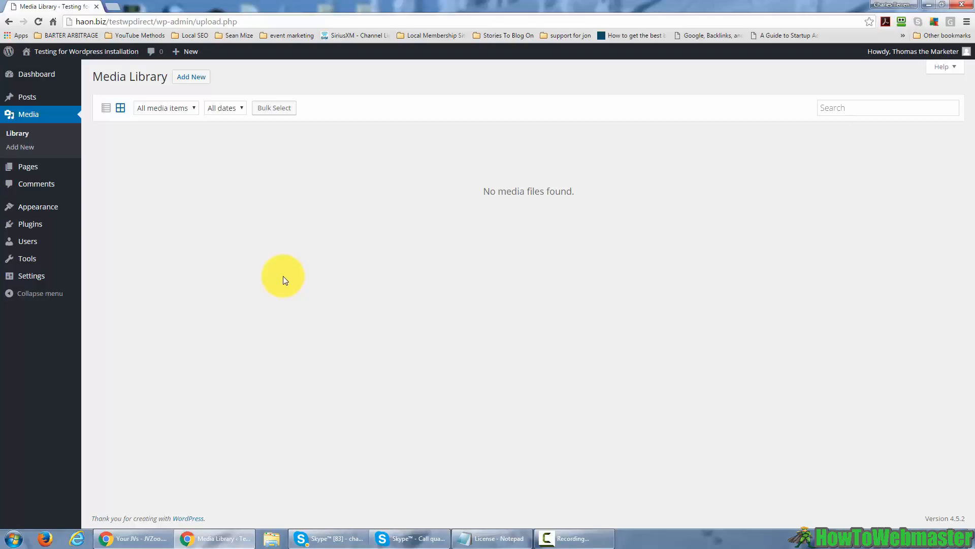
left_click(195, 82)
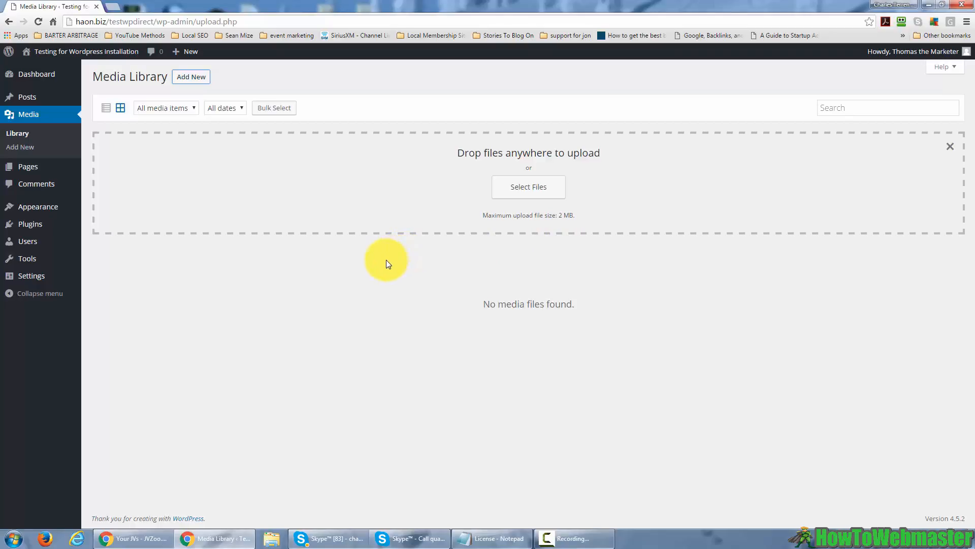
left_click(514, 189)
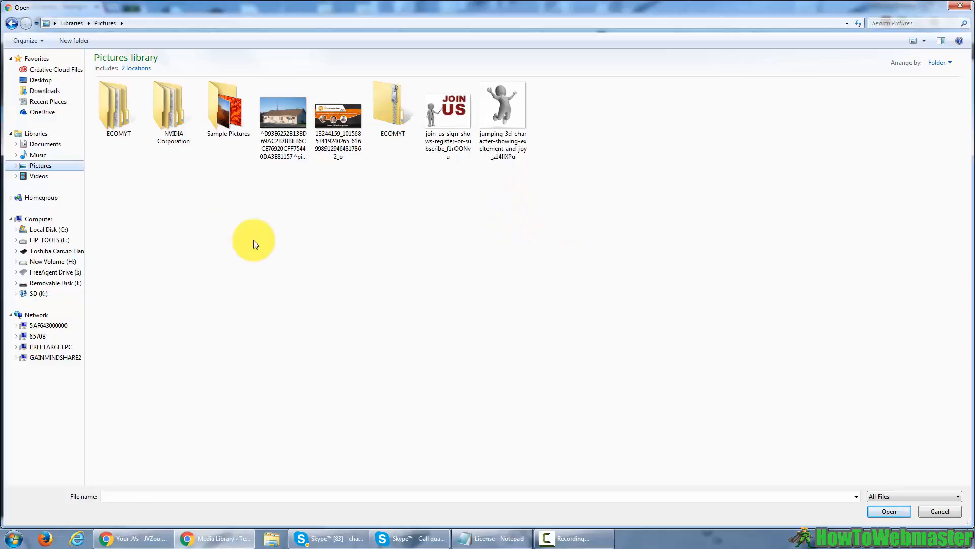
double_click(211, 98)
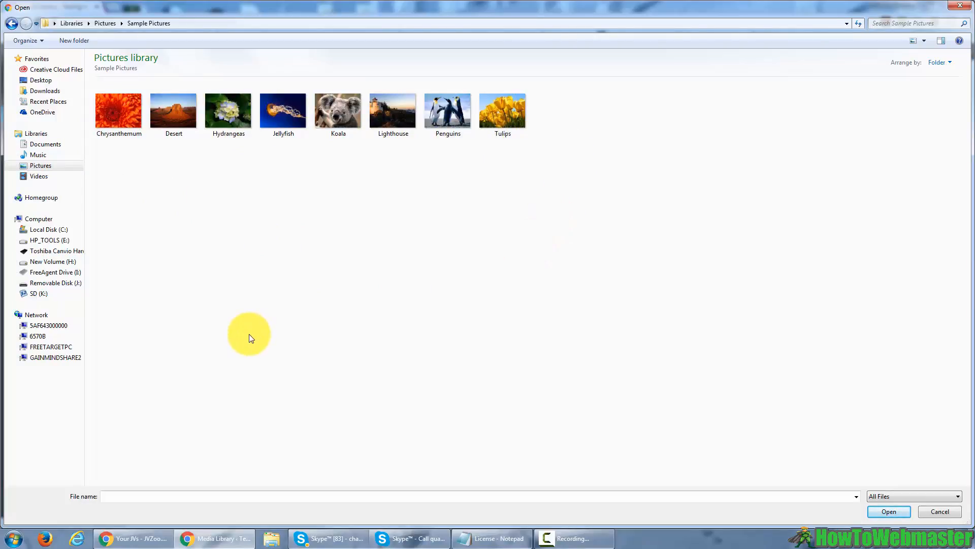
left_click(111, 120)
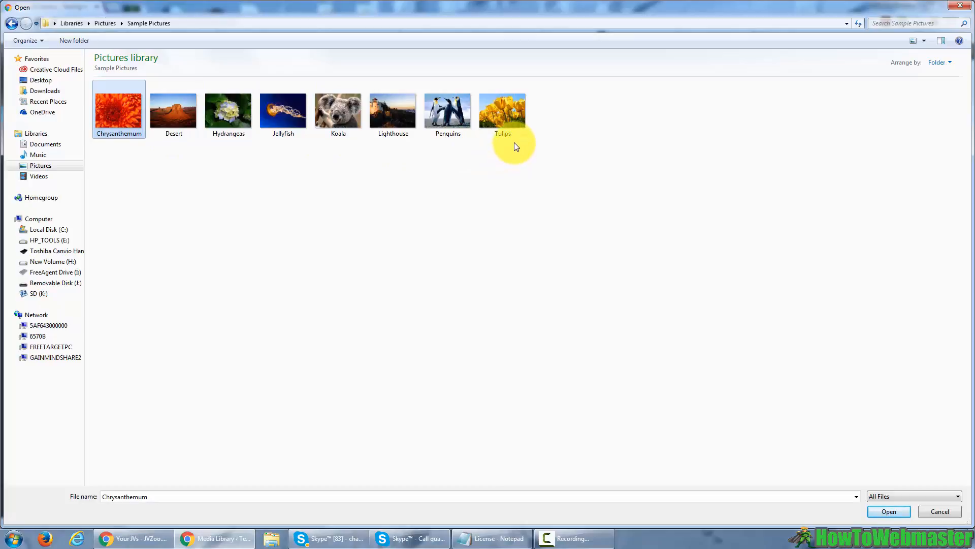
left_click(489, 133, "shift")
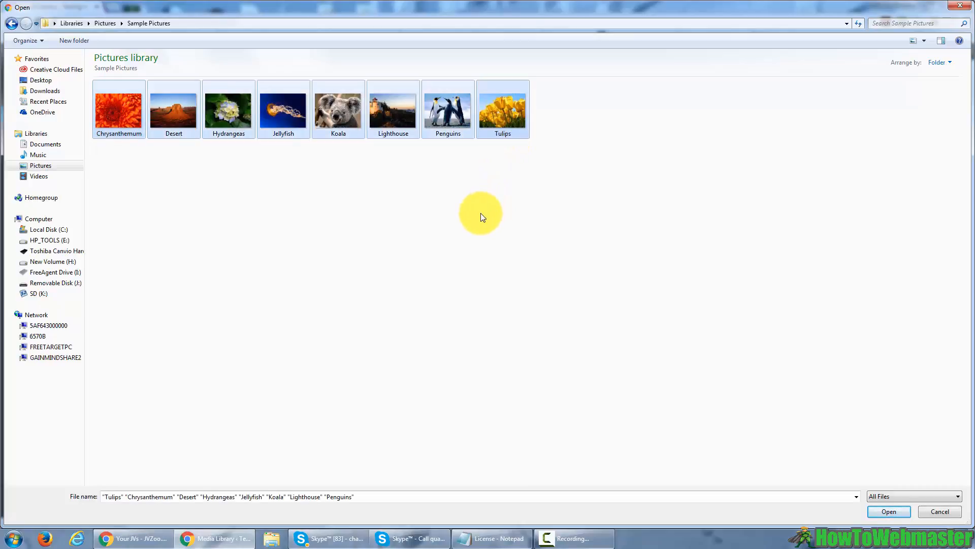
left_click(884, 514)
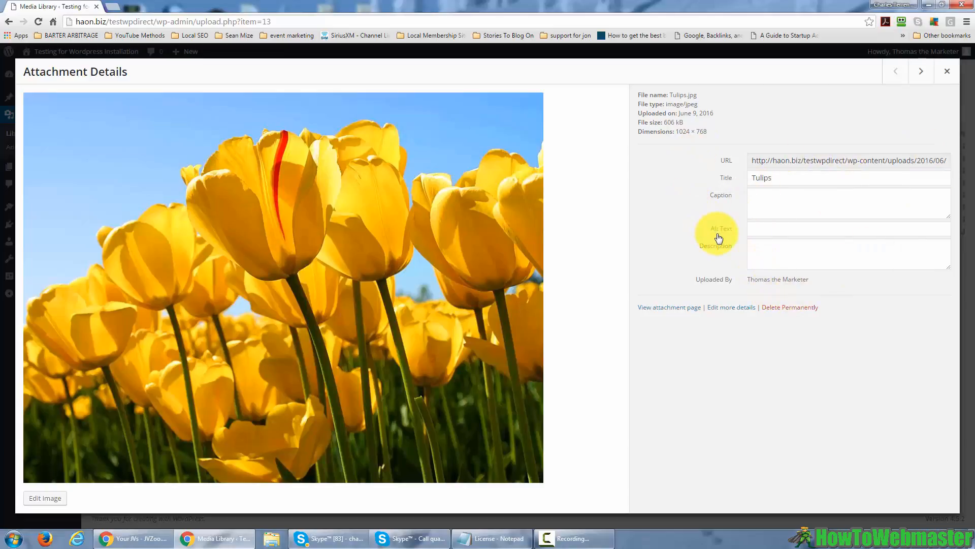
Step: Page through the attachment details from Tulips to the Hydrangeas image and caption it "Our favorite flower"
left_click(922, 73)
left_click(922, 74)
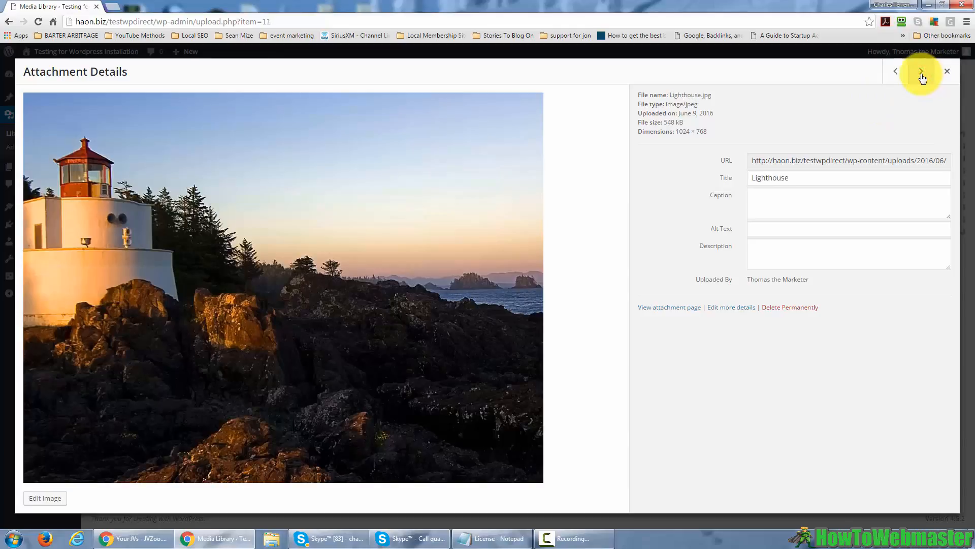
left_click(922, 74)
left_click(922, 74)
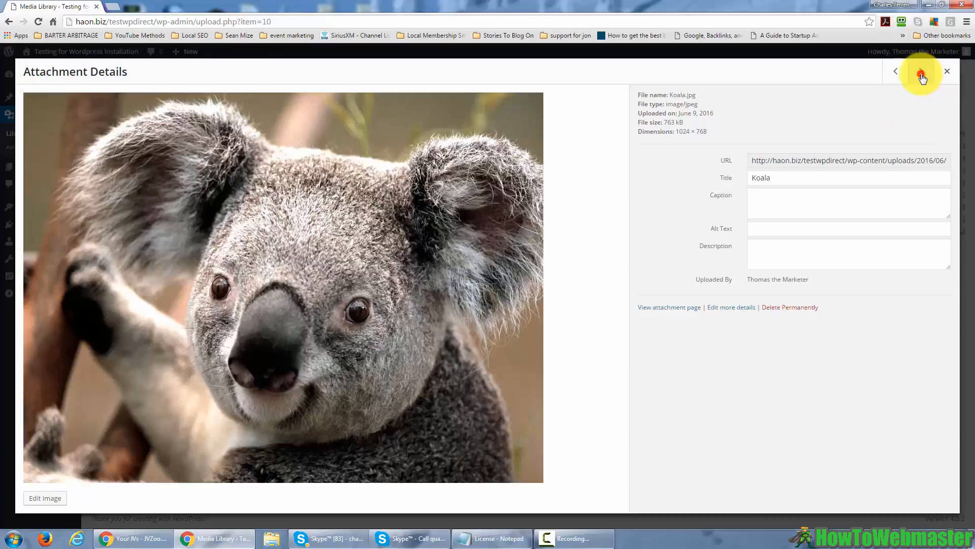
left_click(921, 73)
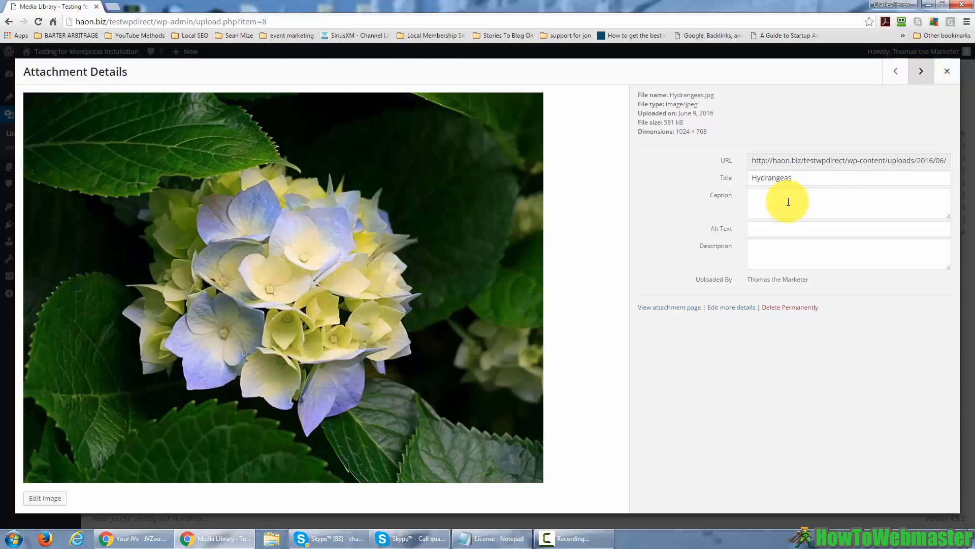
left_click_drag(805, 176, 746, 180)
left_click(750, 196)
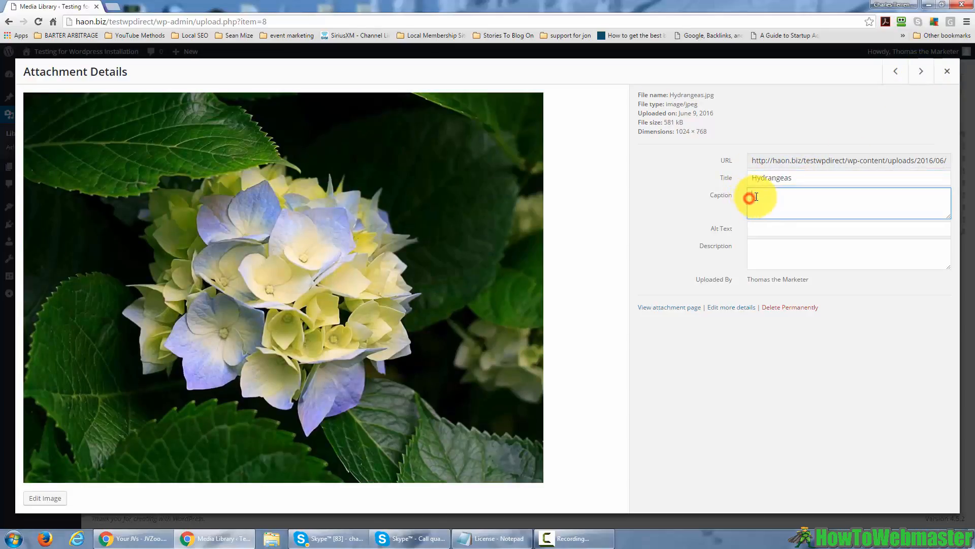
type("Cu")
type("r favorite")
type(" flower")
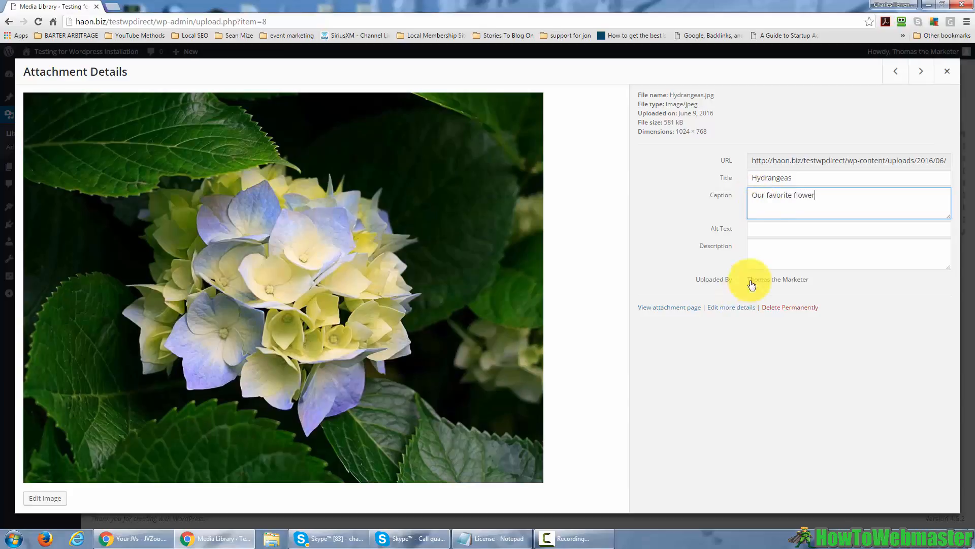
Step: Set the Hydrangeas image's description to "Spring Flowers", and close the attachment details after viewing the Desert image
left_click(765, 252)
type("Sp")
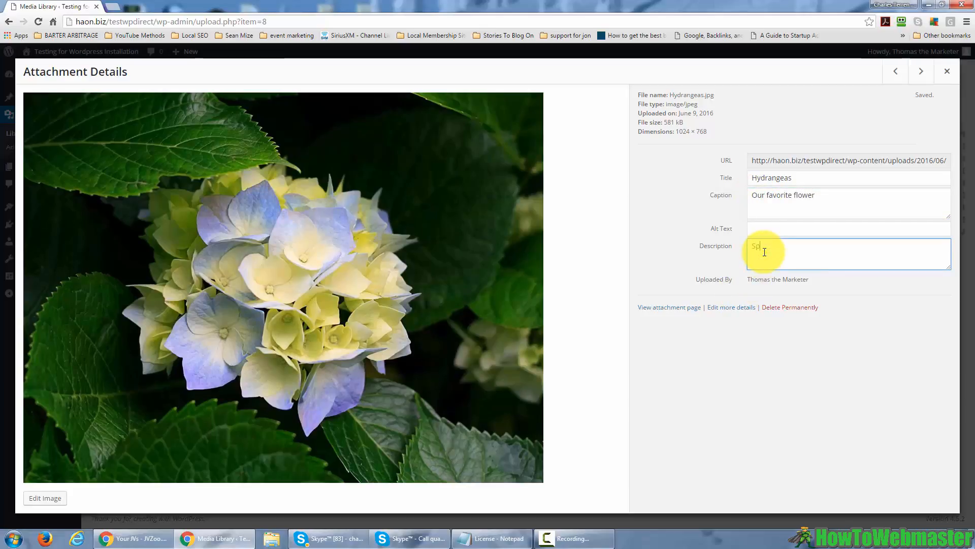
type("rintg")
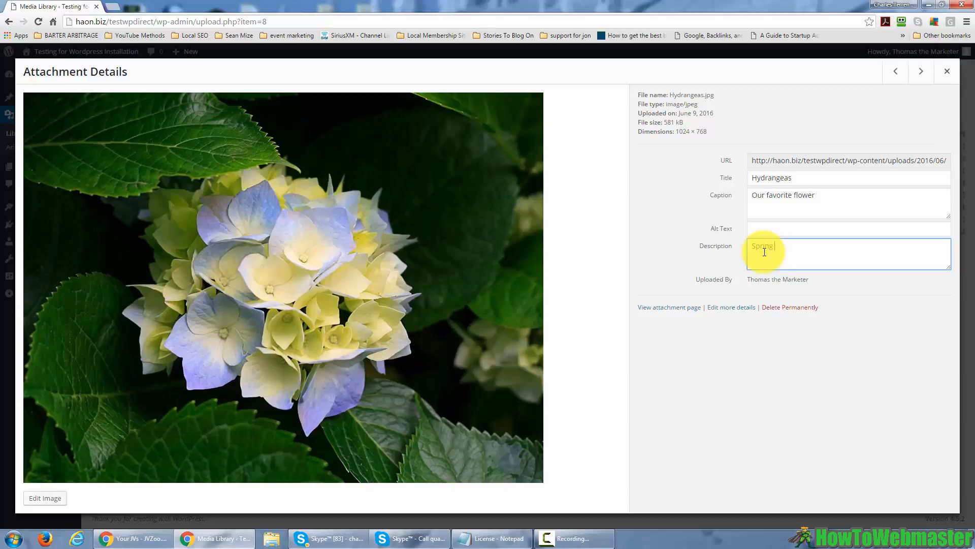
type(" Flowers")
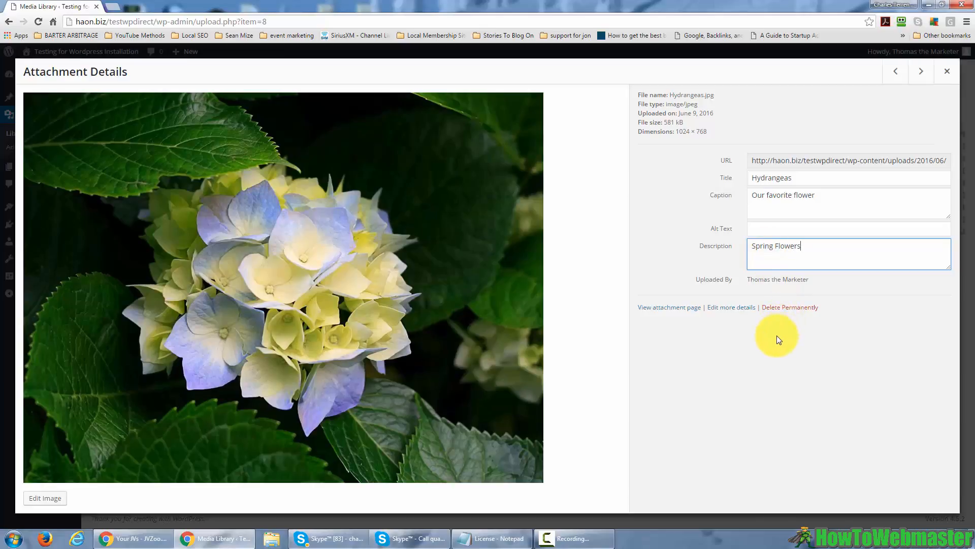
left_click(726, 334)
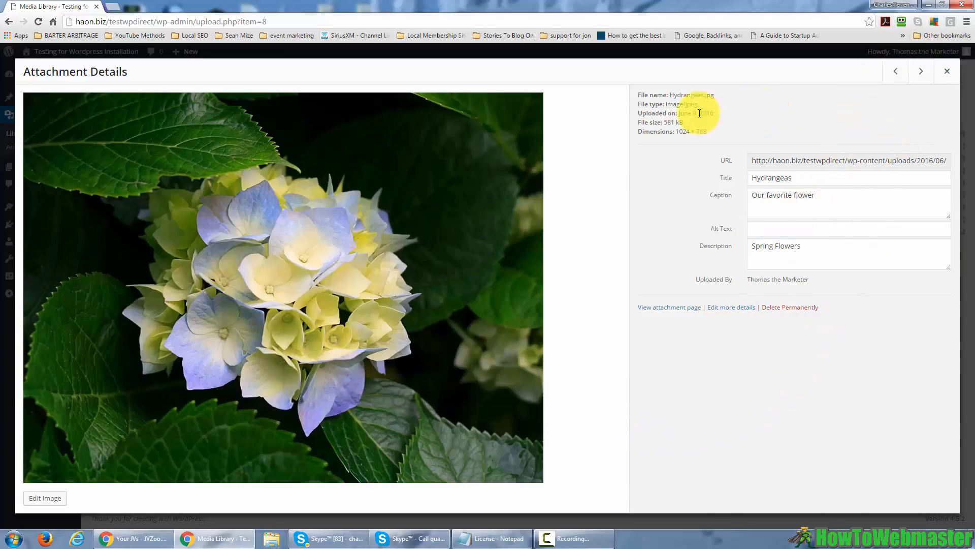
left_click(922, 74)
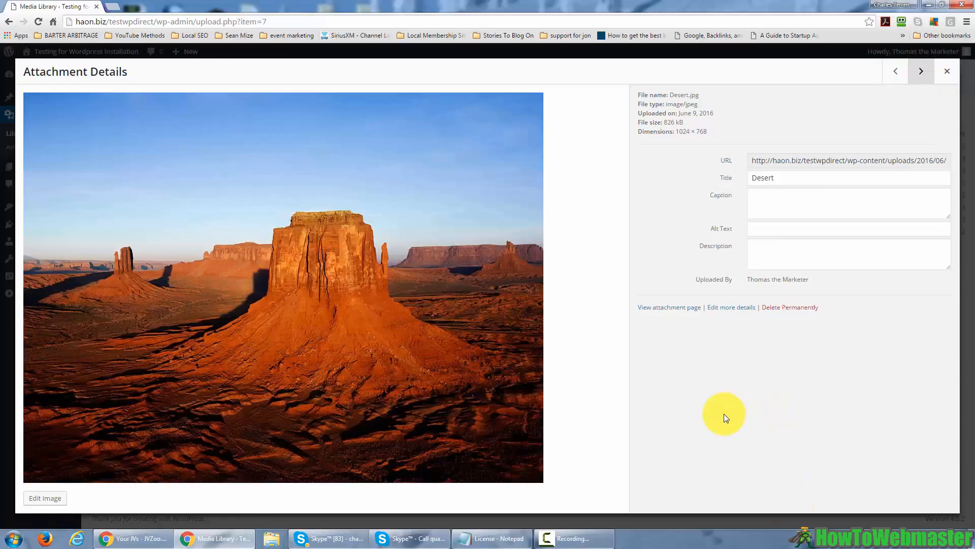
left_click(948, 75)
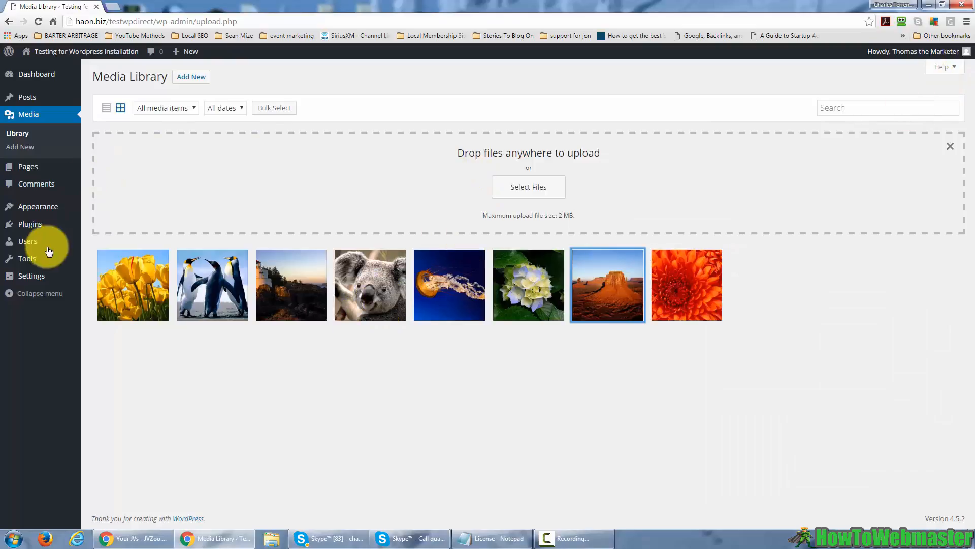